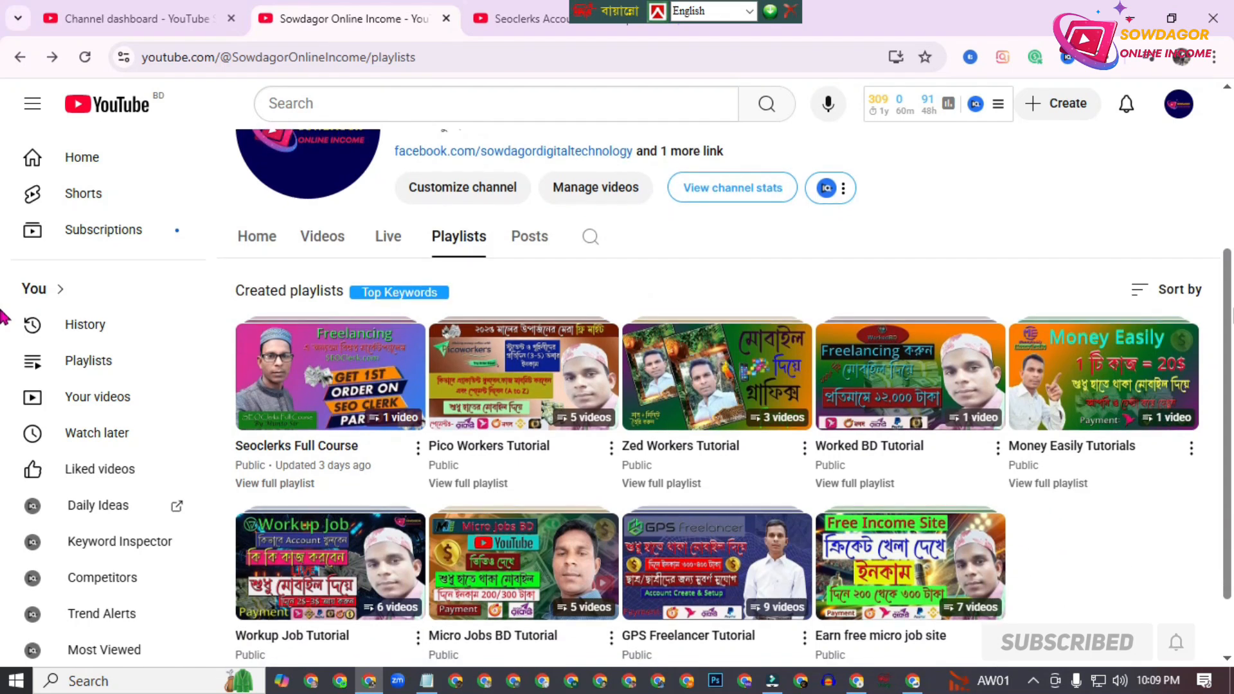
scroll(302, 445, down, 2)
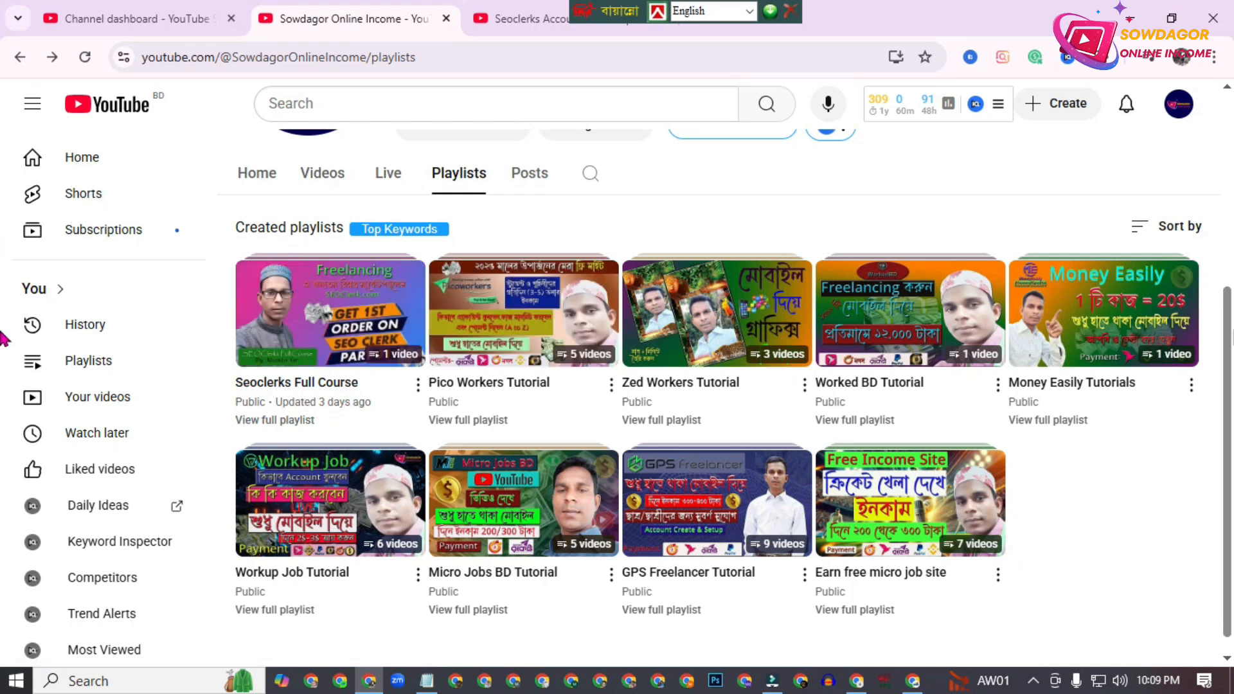
scroll(2, 363, up, 5)
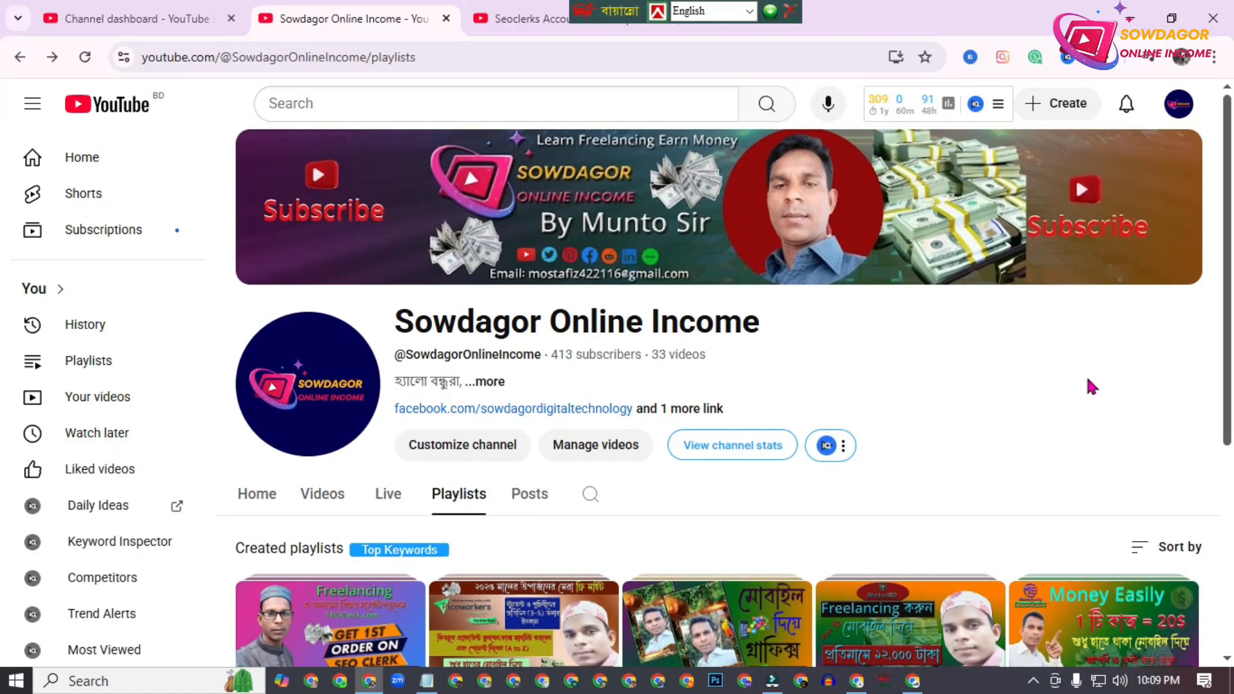
Switch to Photoshop and open the setup dialog for a new document.
click(717, 685)
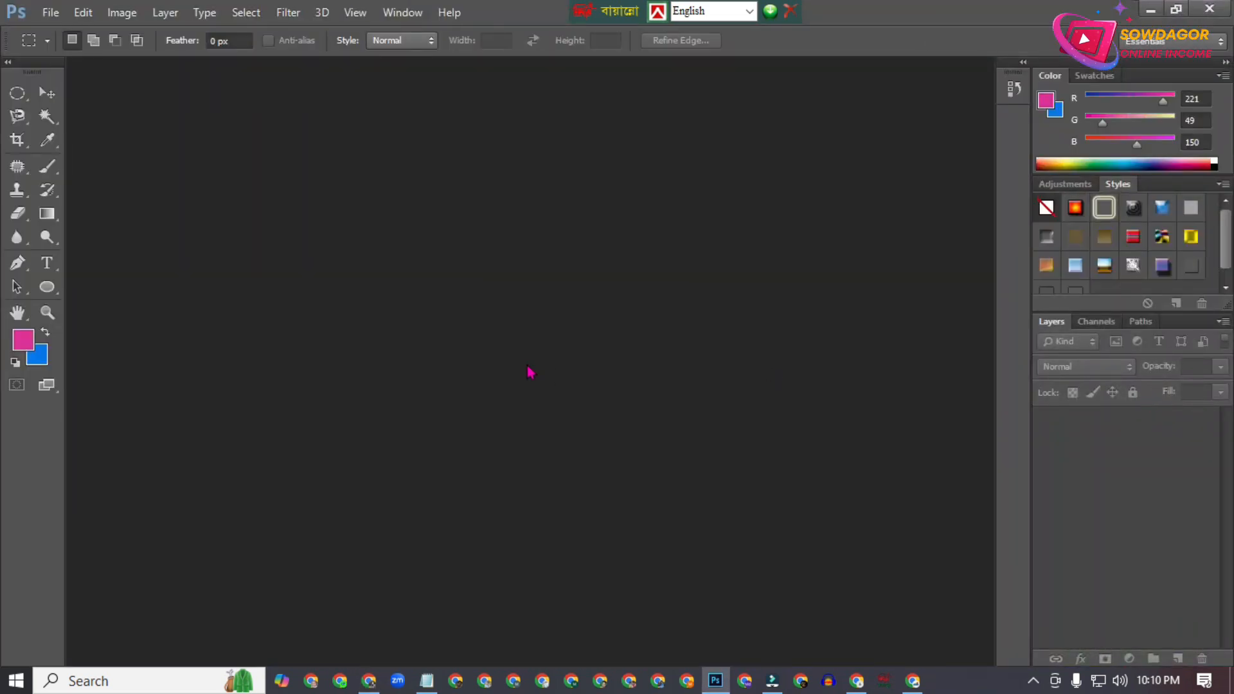
click(51, 15)
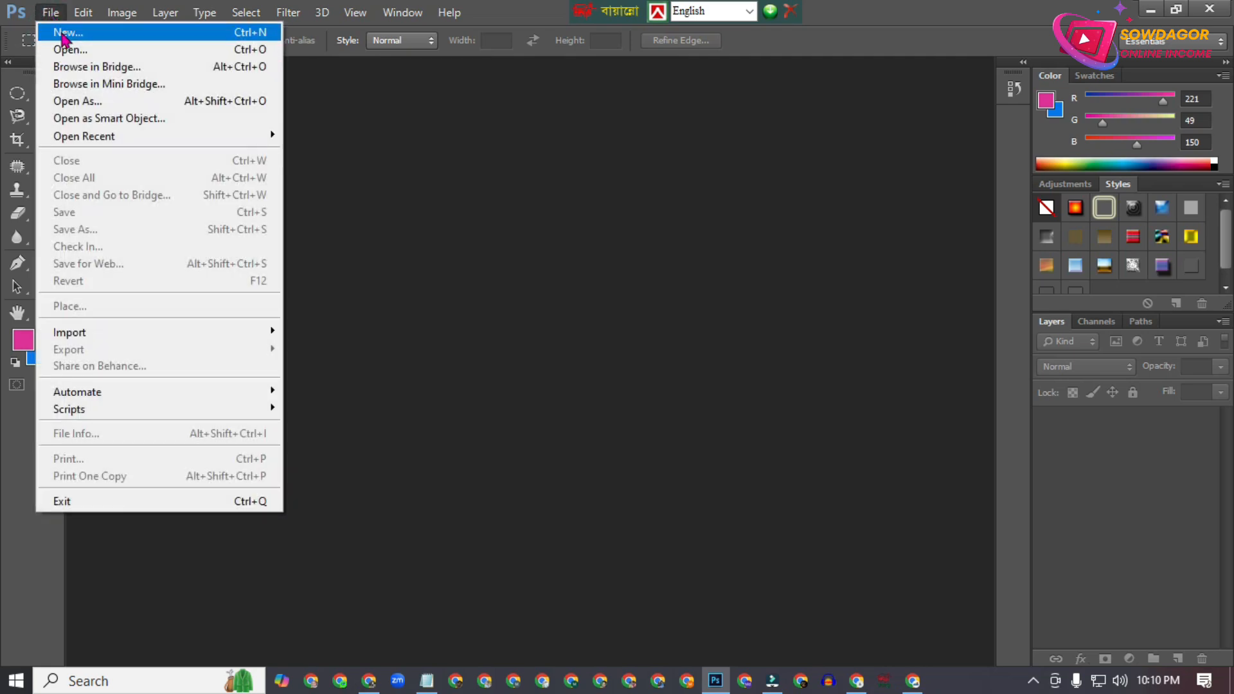
click(64, 32)
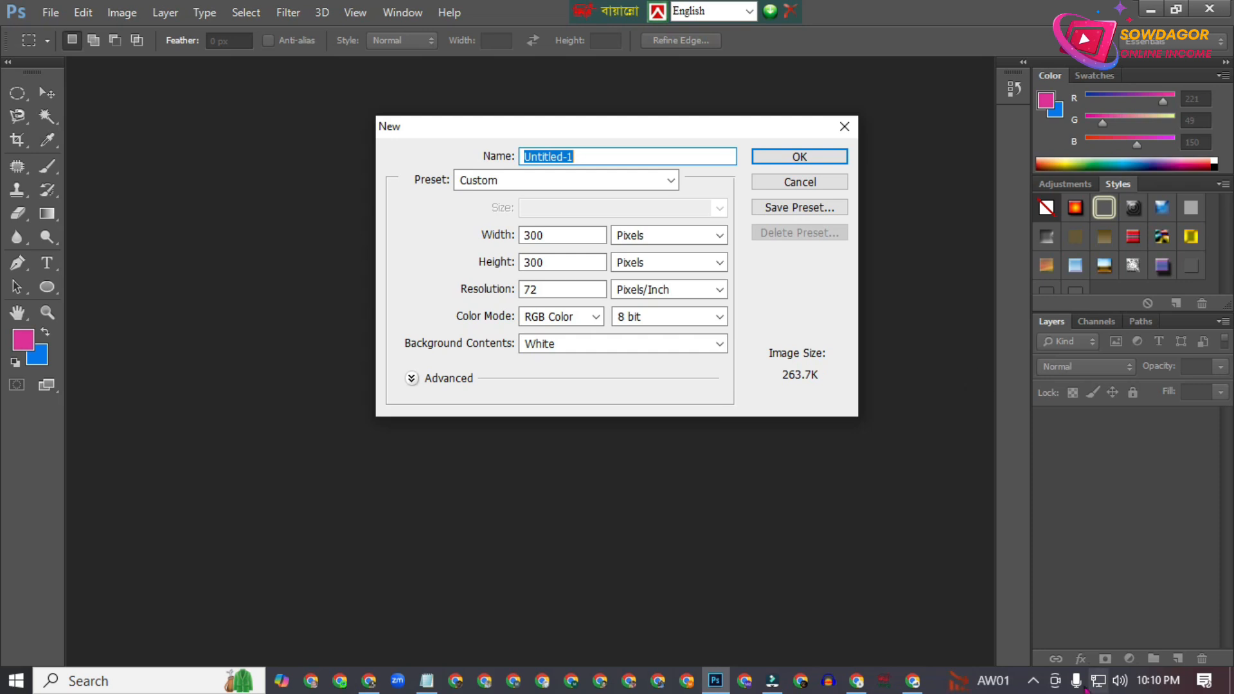
Switch to the SEOClerks site in Chrome and check the profile background image's accepted formats and recommended resolution in the account settings.
click(916, 683)
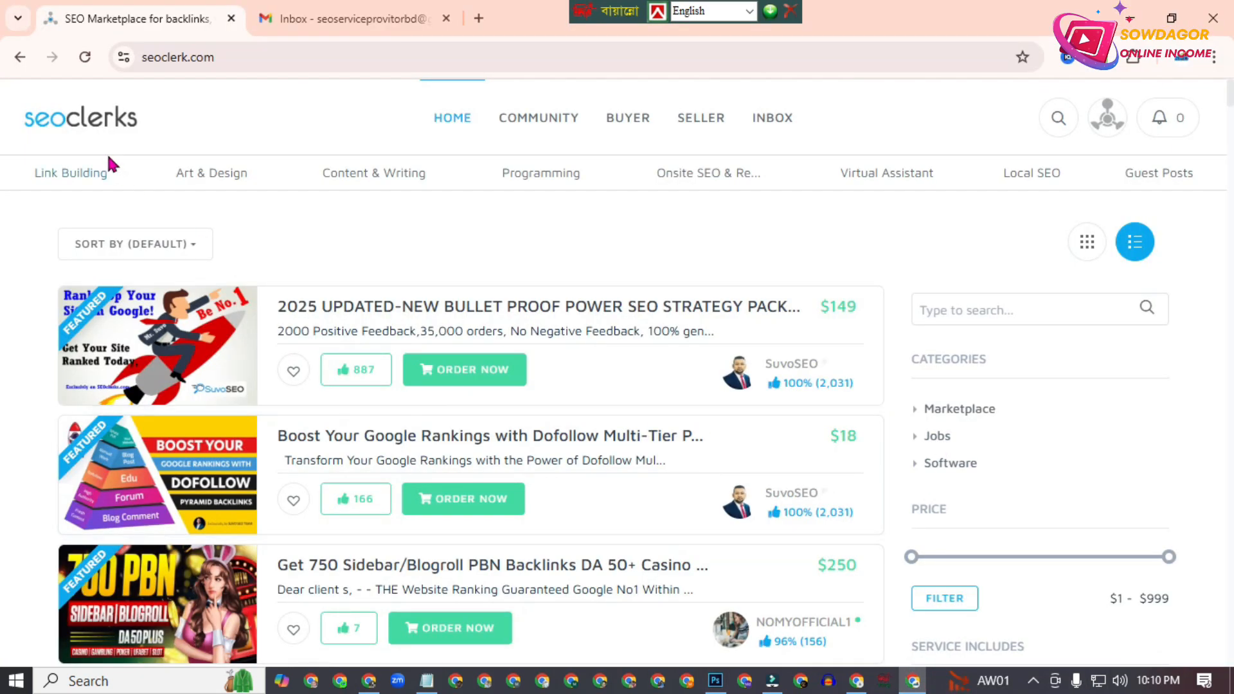
click(691, 126)
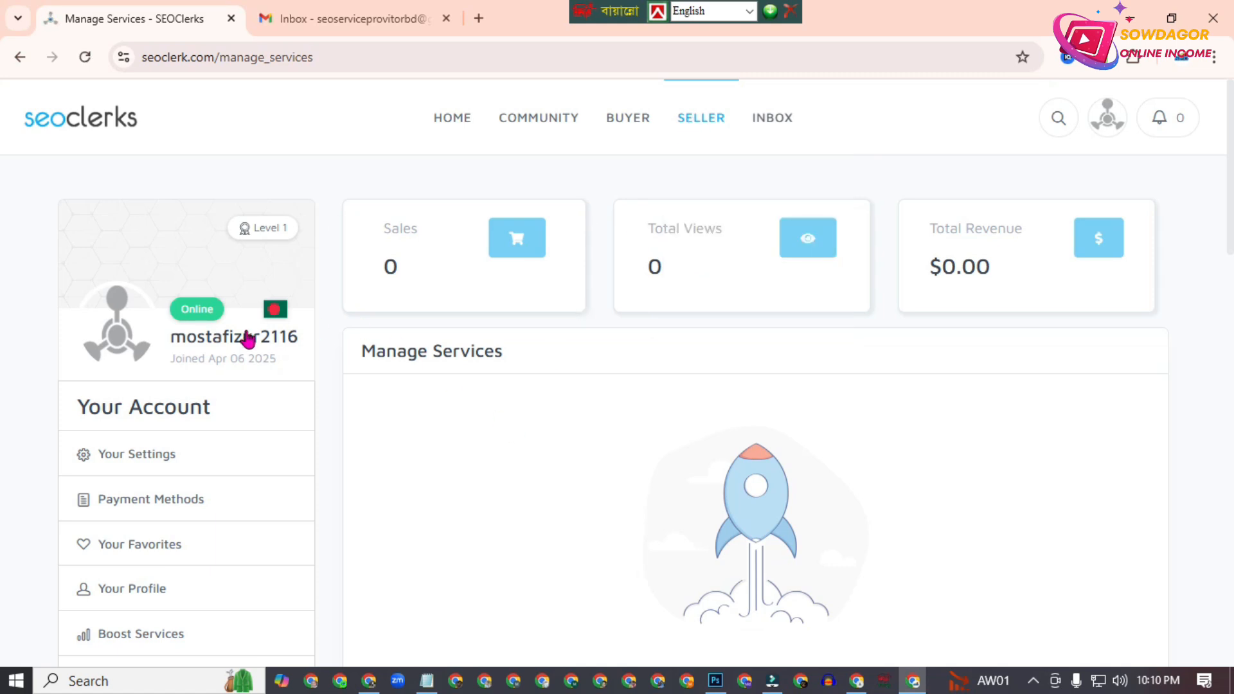
click(142, 460)
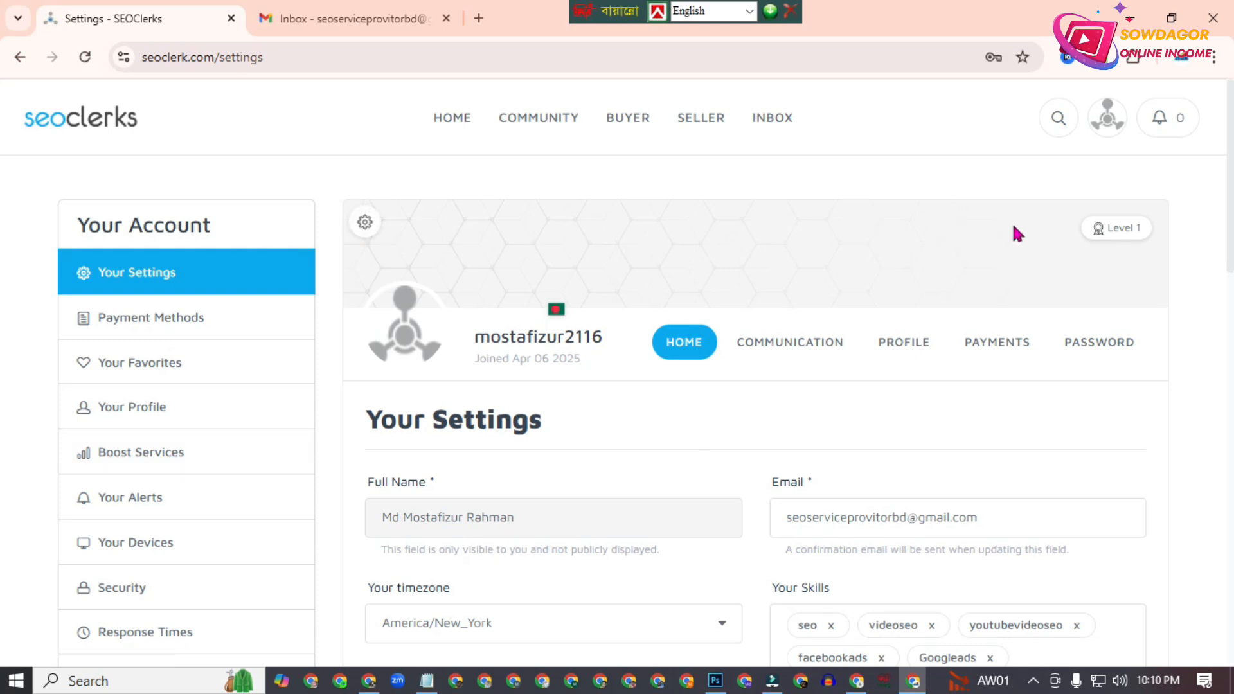
mouse_move(410, 335)
click(366, 224)
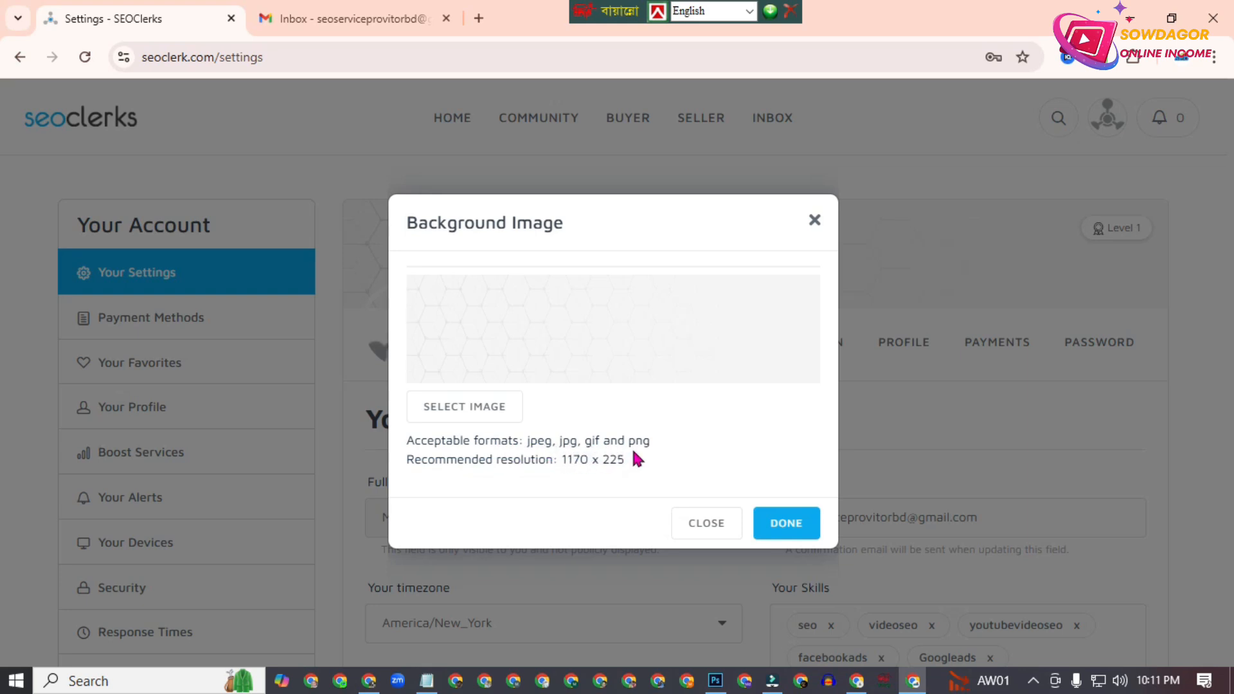
drag(524, 441, 667, 447)
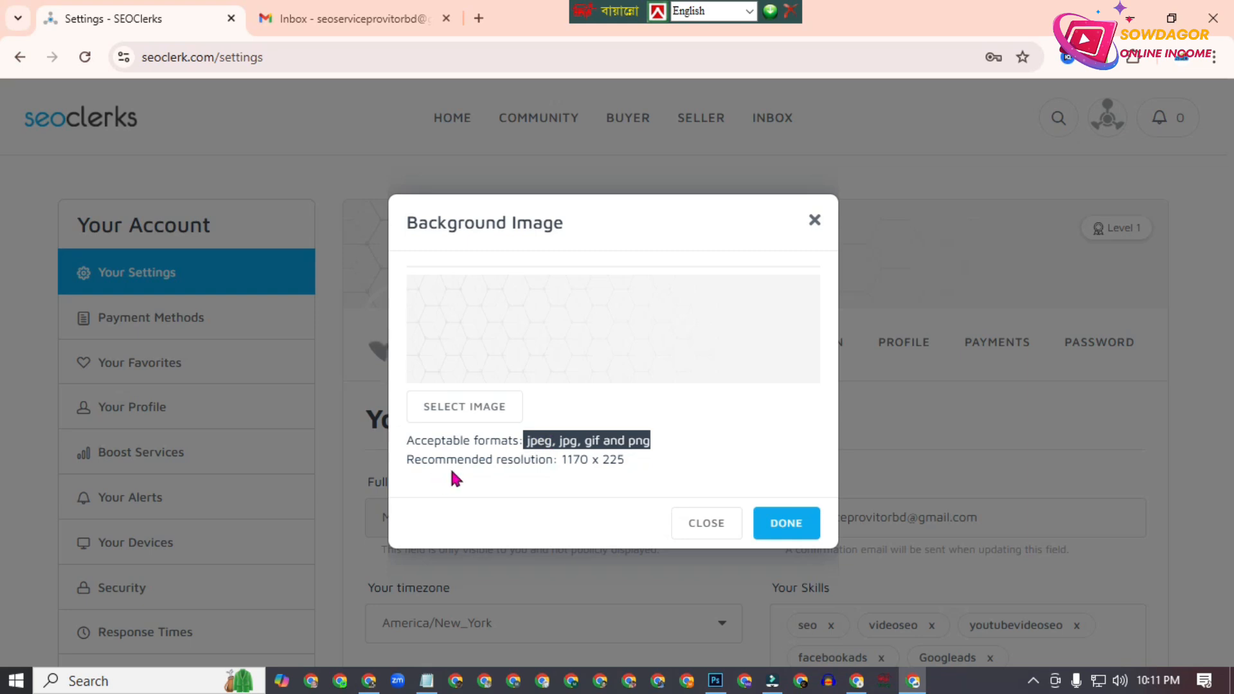
drag(567, 461, 651, 472)
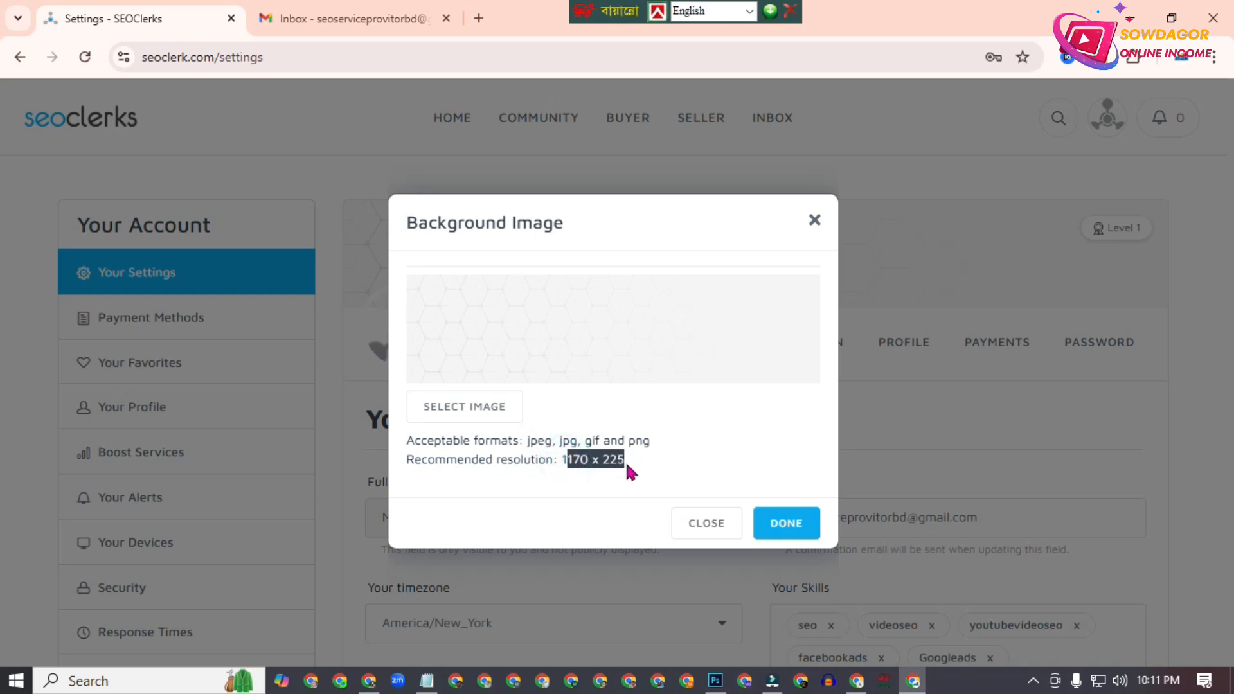
Switch to Photoshop and create a new document 1170 pixels wide and 225 pixels high.
click(714, 672)
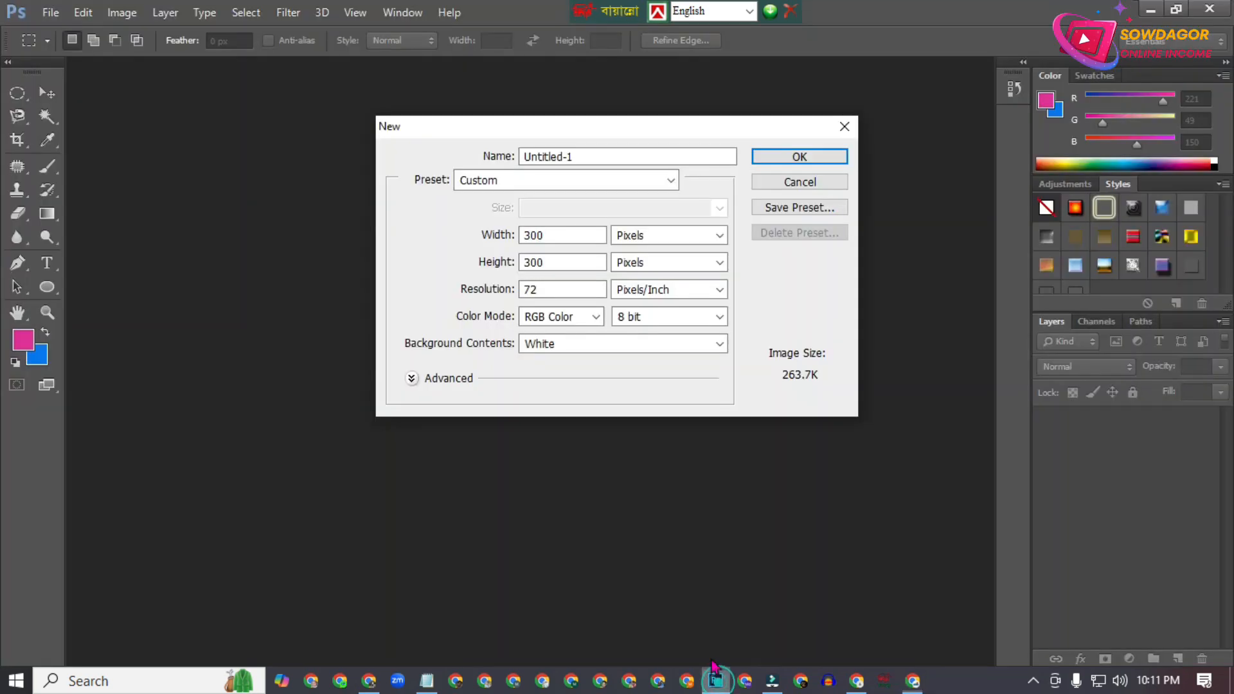
double_click(565, 236)
text(1170)
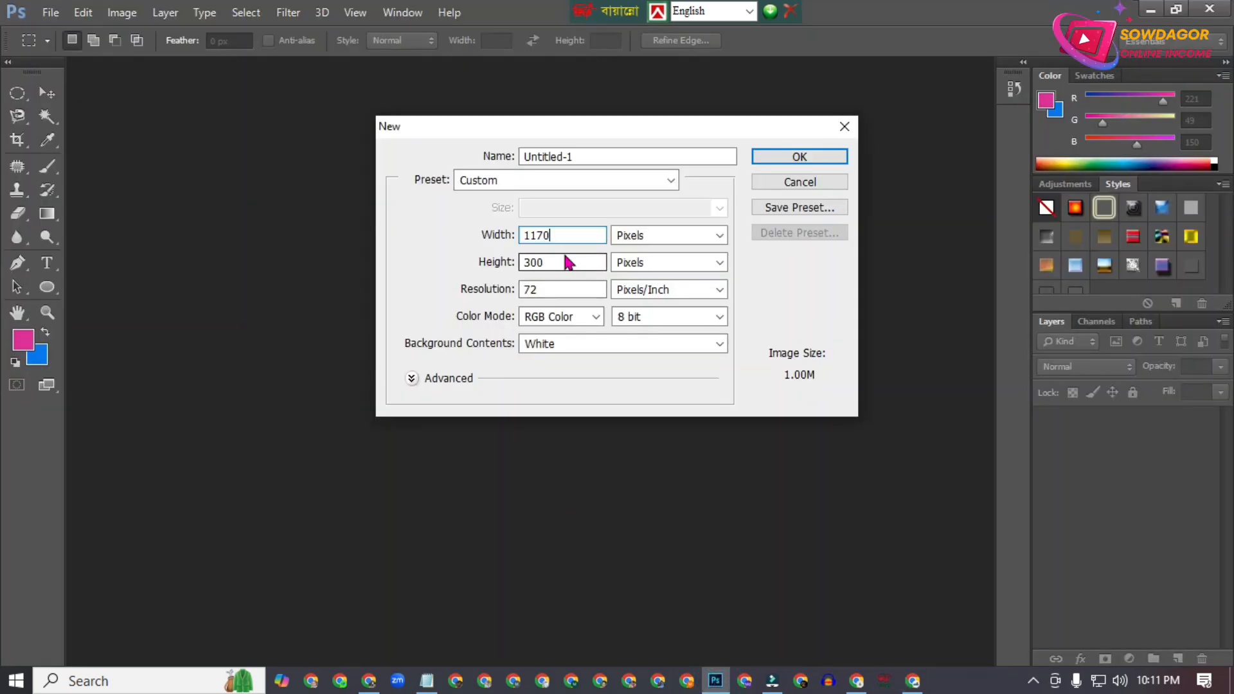
drag(569, 262, 503, 264)
text(225)
click(721, 235)
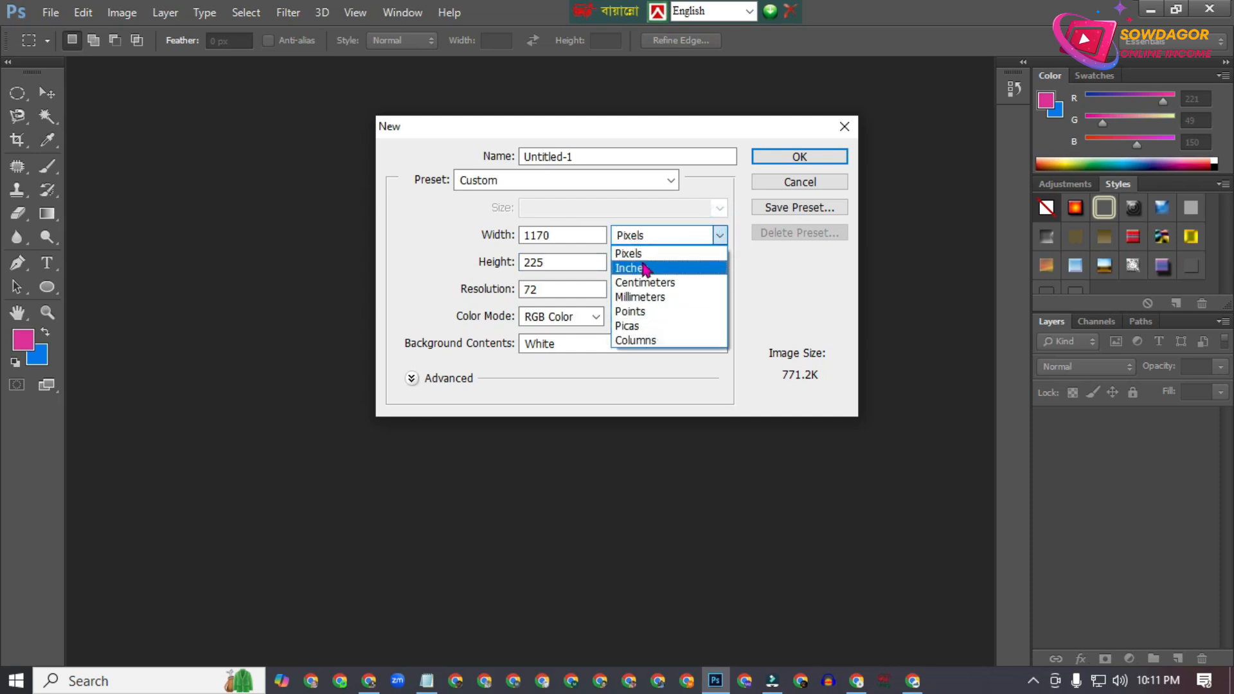
click(628, 253)
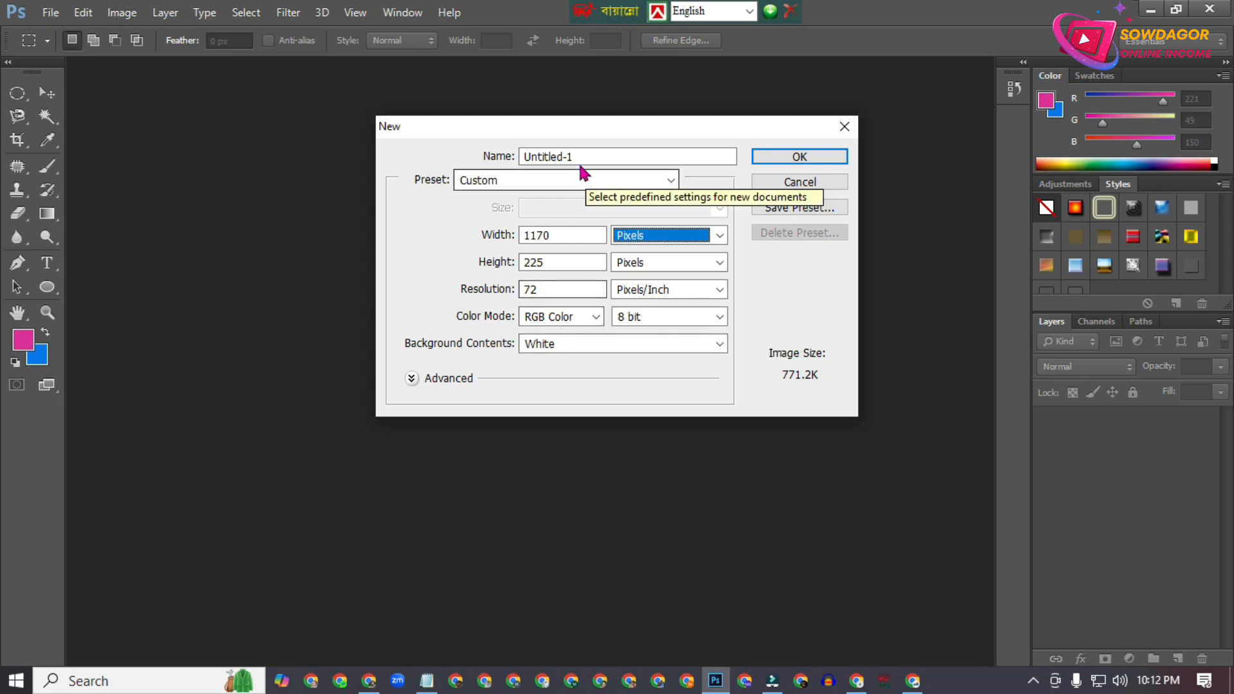
click(514, 156)
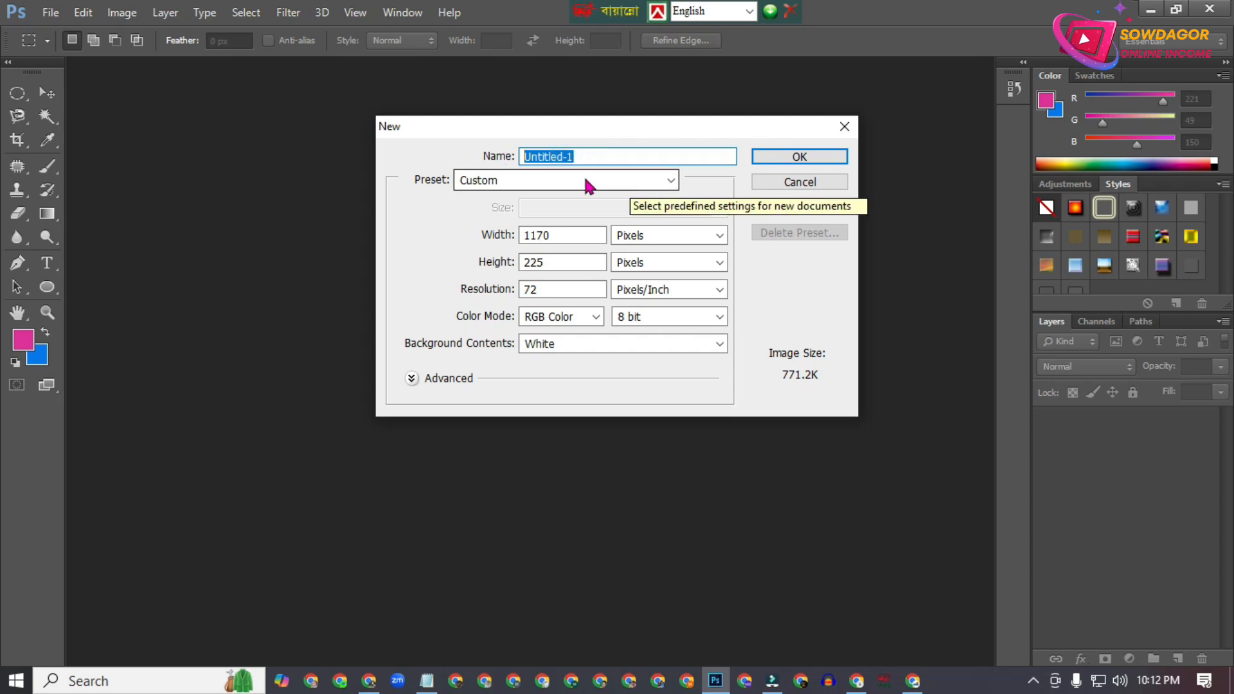
click(811, 157)
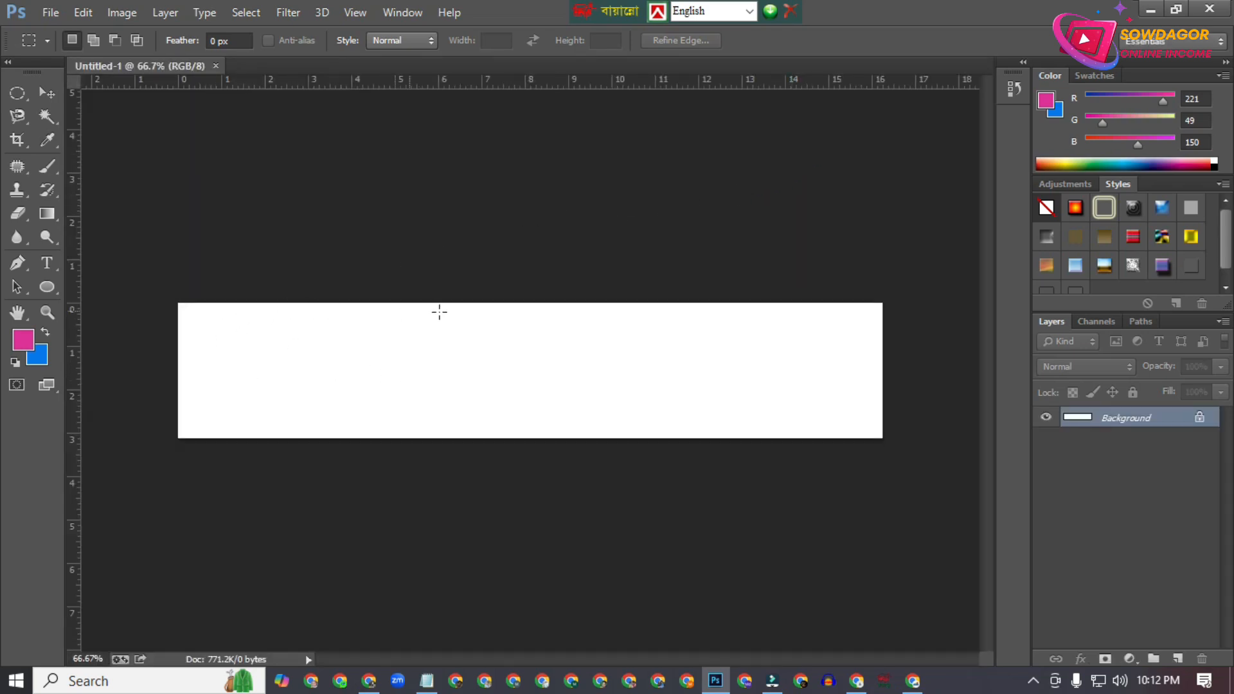
Fill the banner background with the violet, green and orange gradient preset, running from the left edge to the right at a slight downward slant.
click(47, 93)
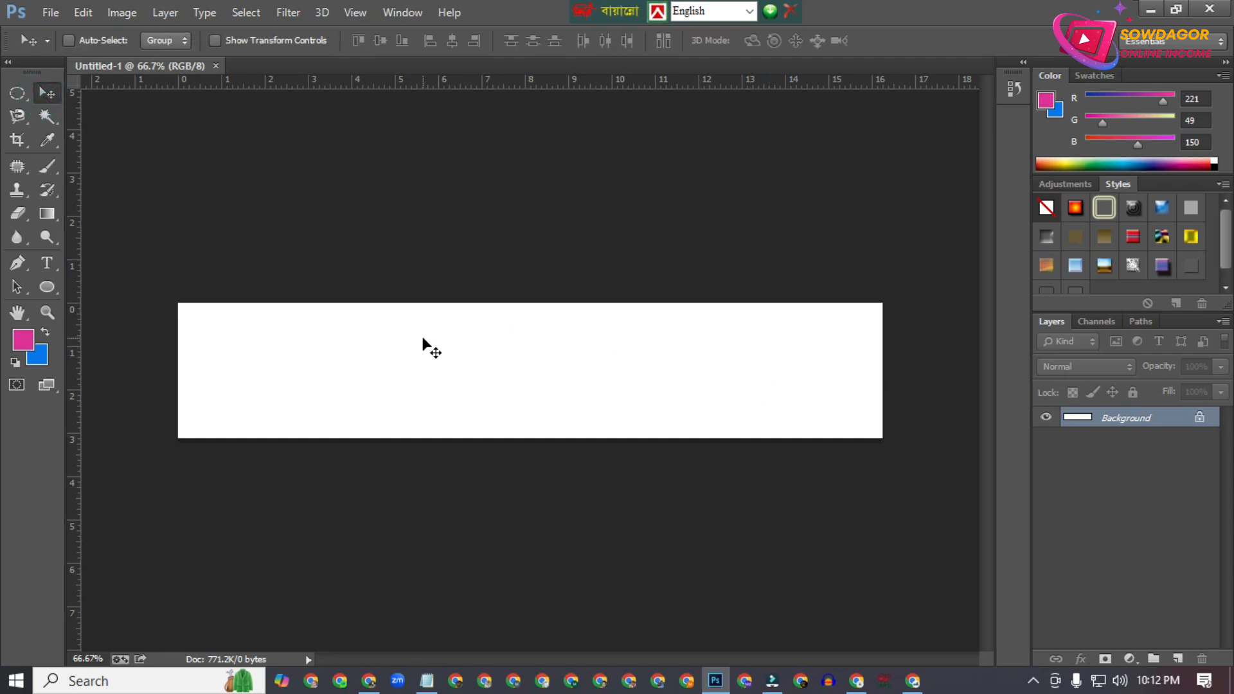
click(56, 223)
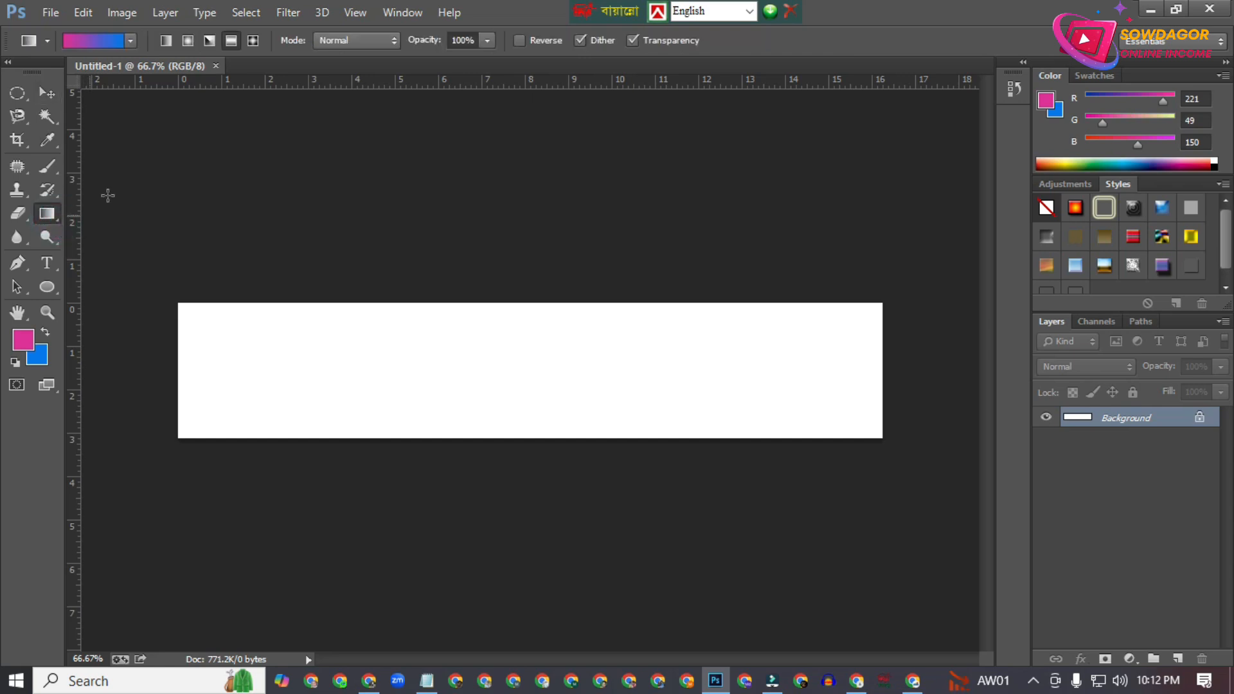
click(130, 41)
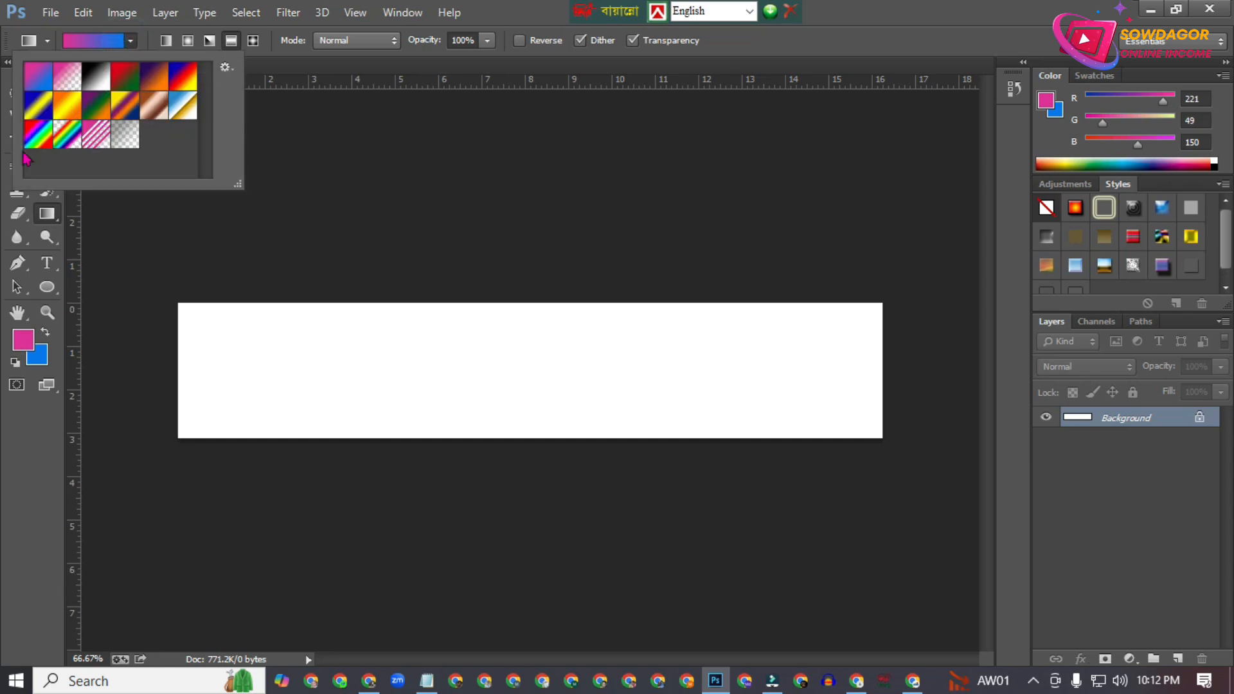
click(95, 108)
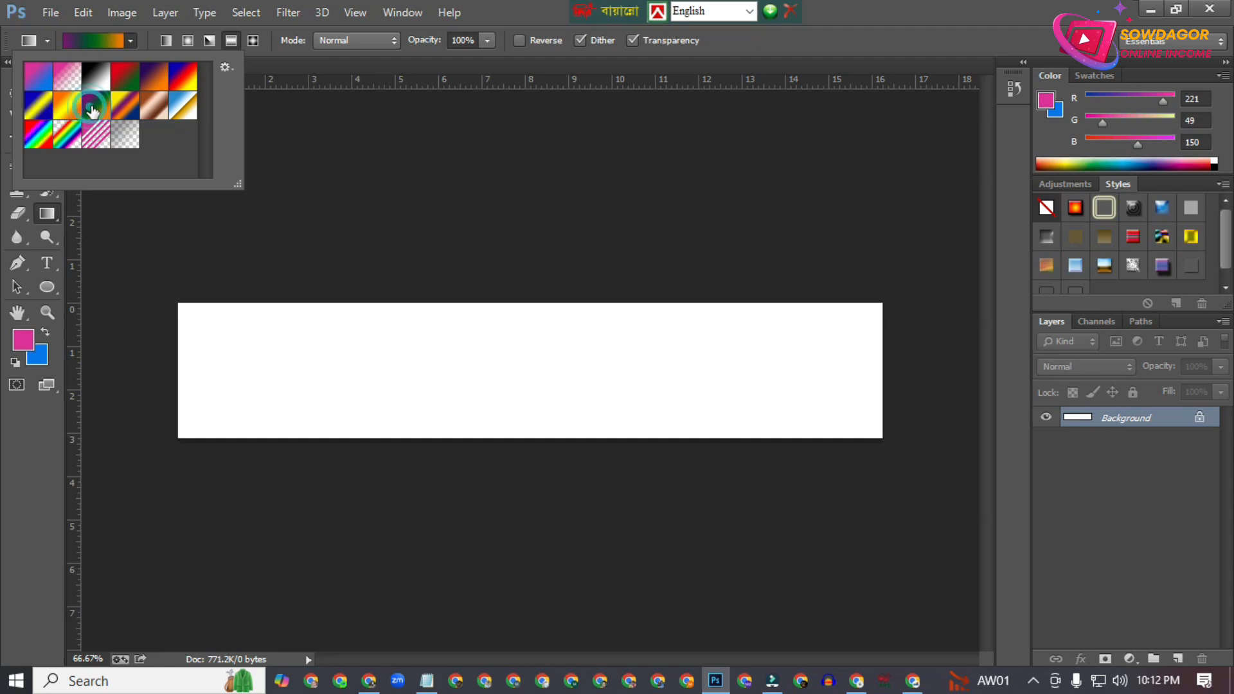
drag(140, 337, 922, 394)
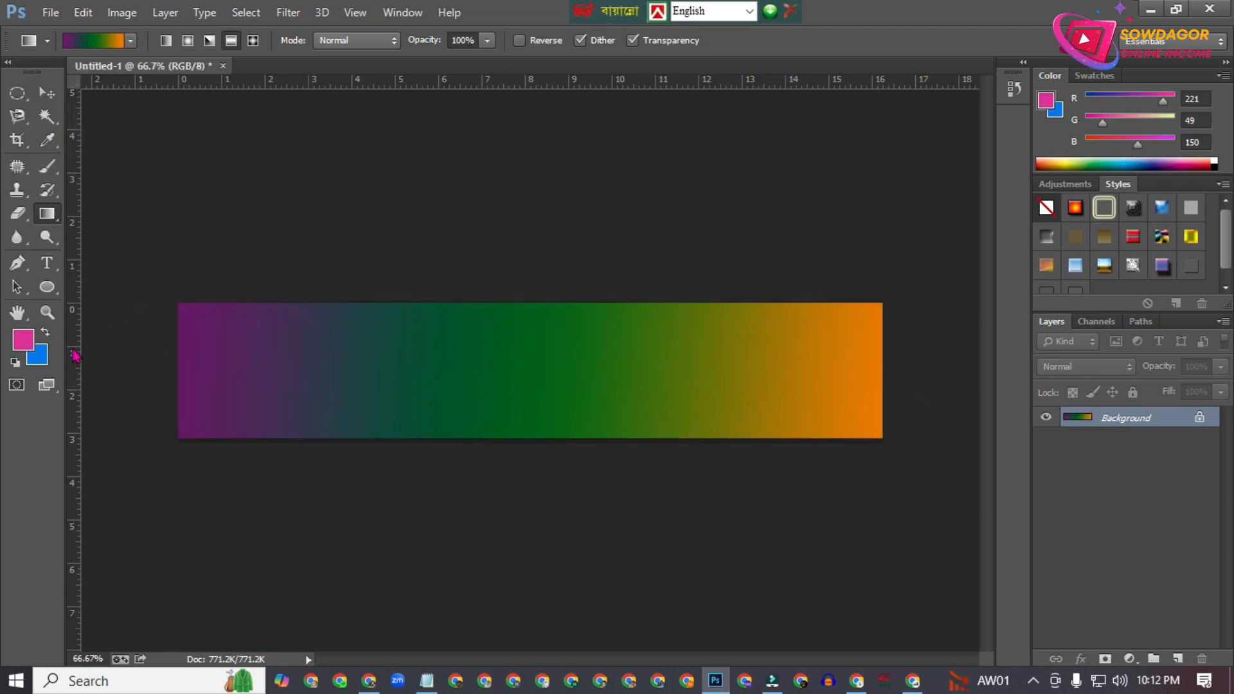
drag(458, 249, 473, 562)
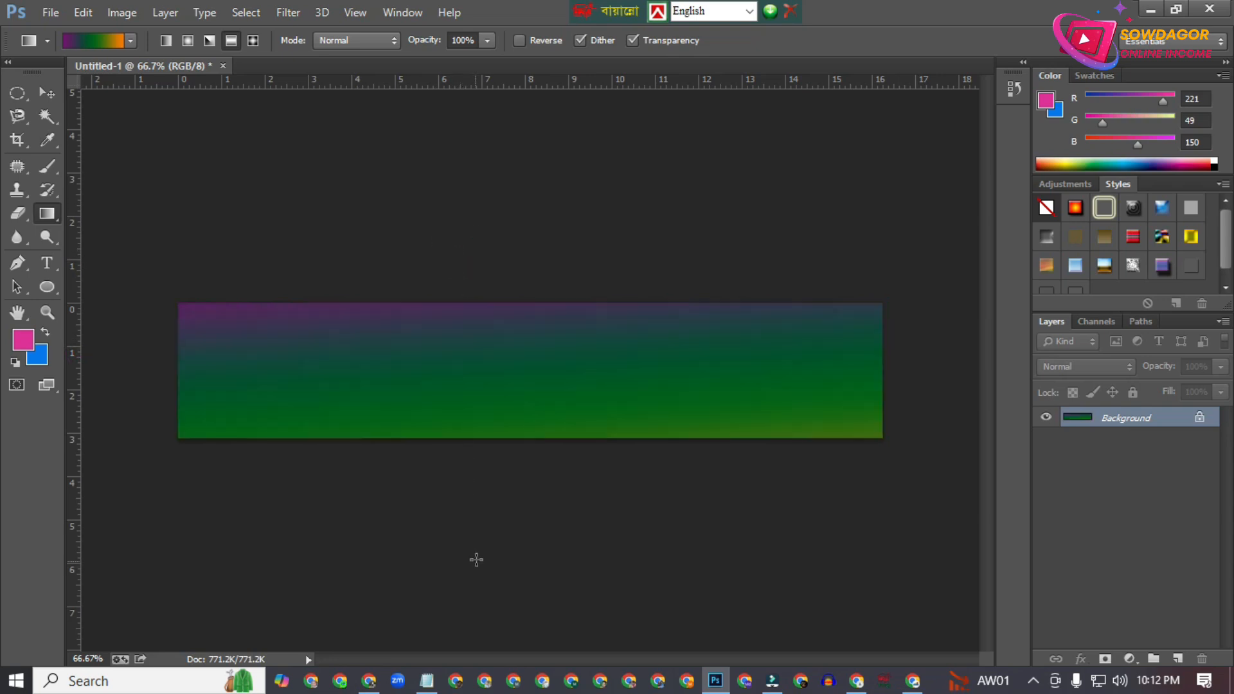
drag(922, 374, 129, 378)
drag(133, 311, 960, 451)
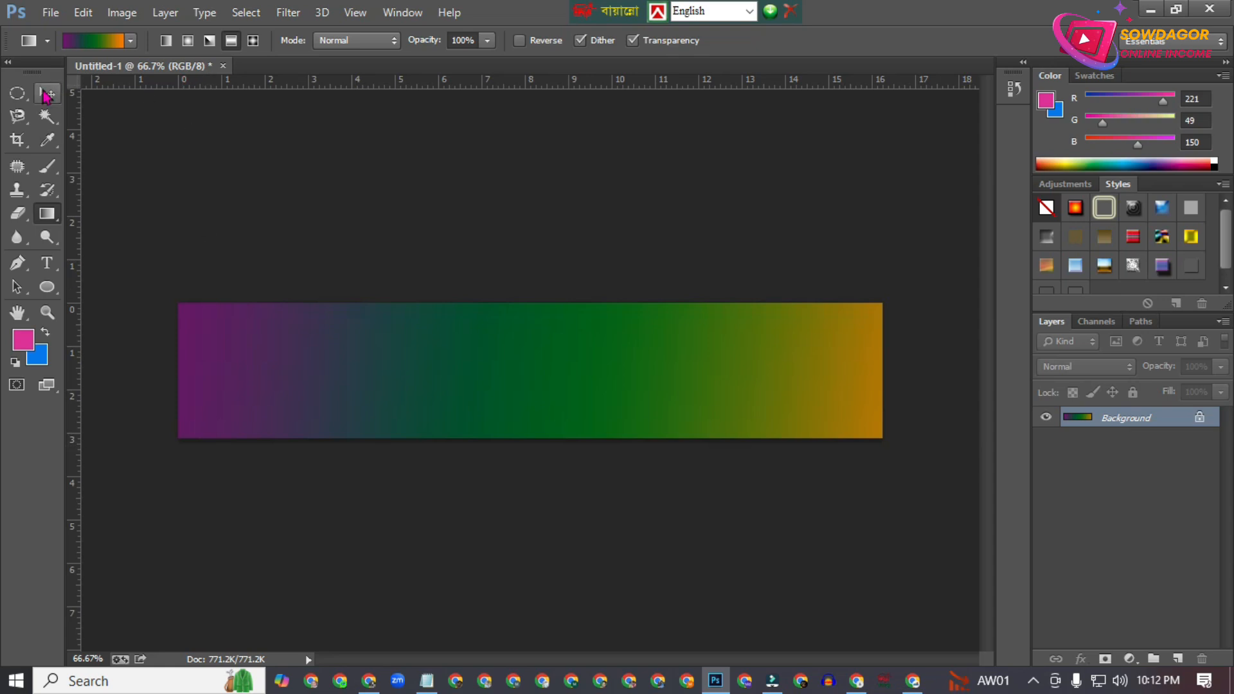
Open the background-removed portrait PNG of the man in the floral cap from the Downloads folder.
click(46, 94)
click(51, 13)
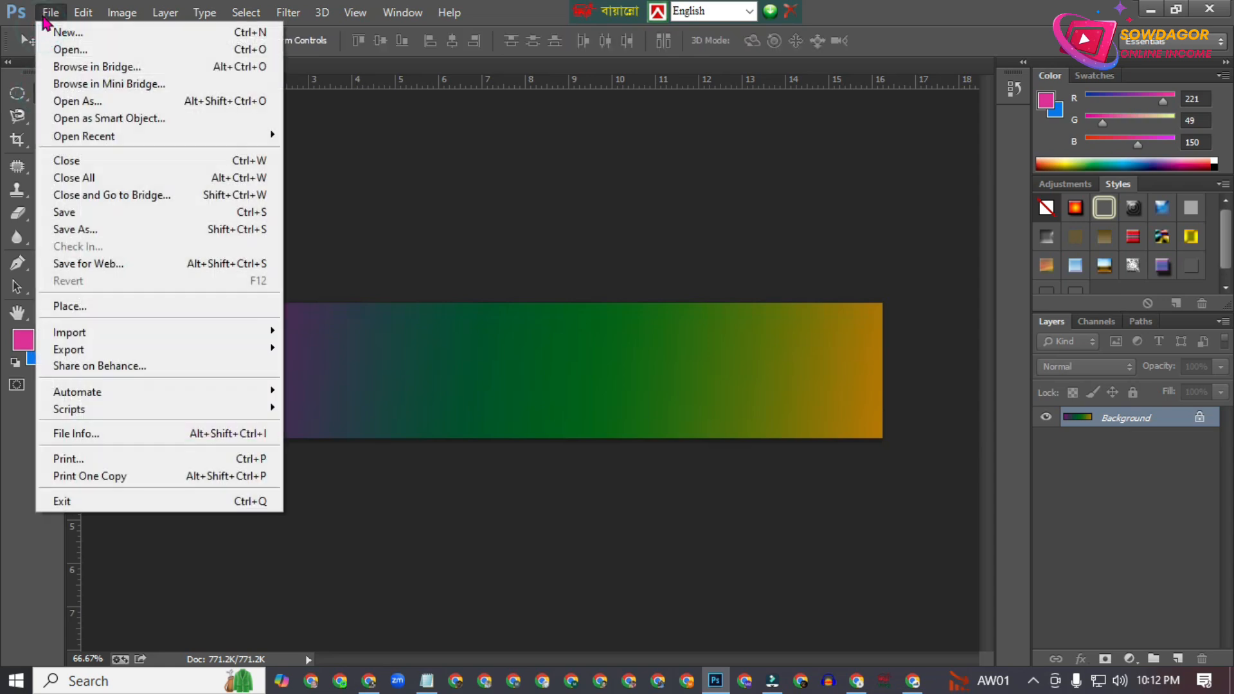
click(62, 51)
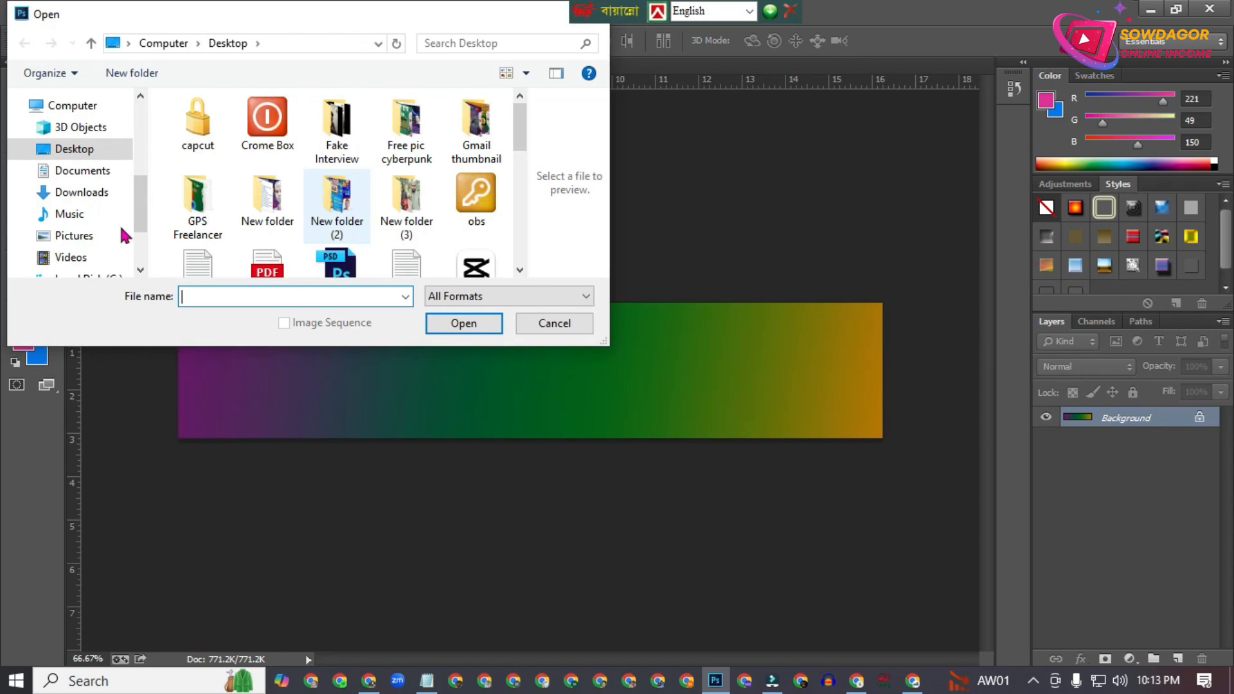
click(85, 193)
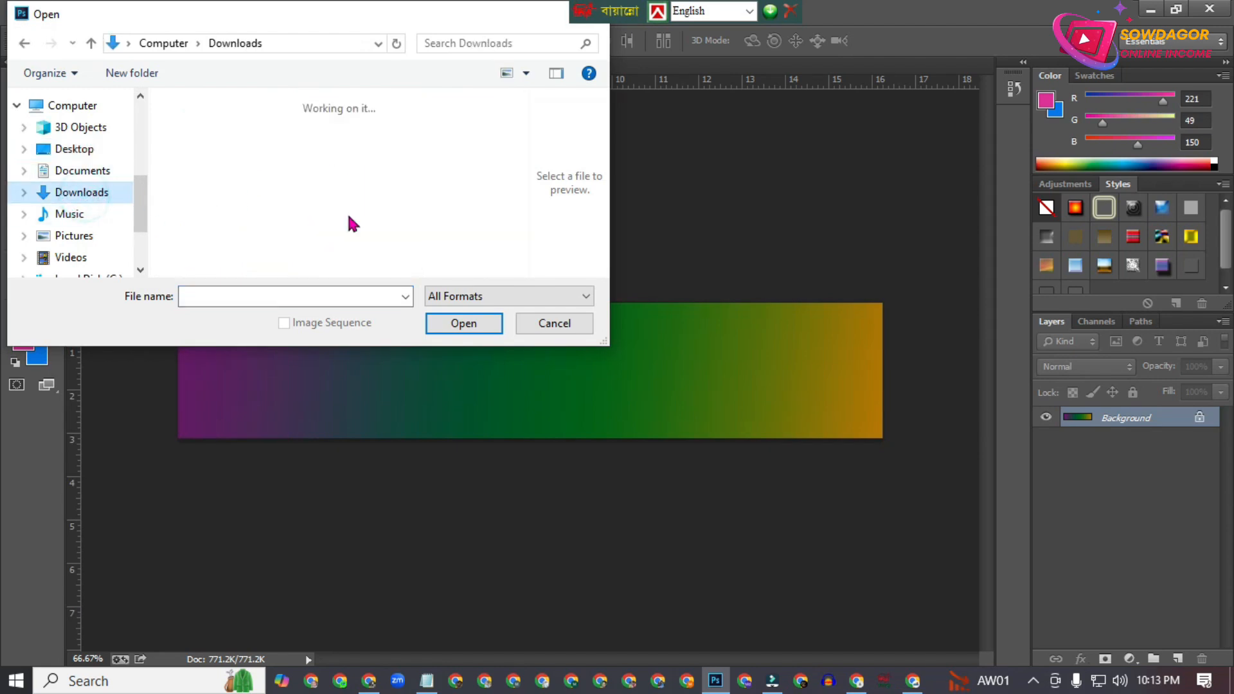
drag(518, 116, 526, 190)
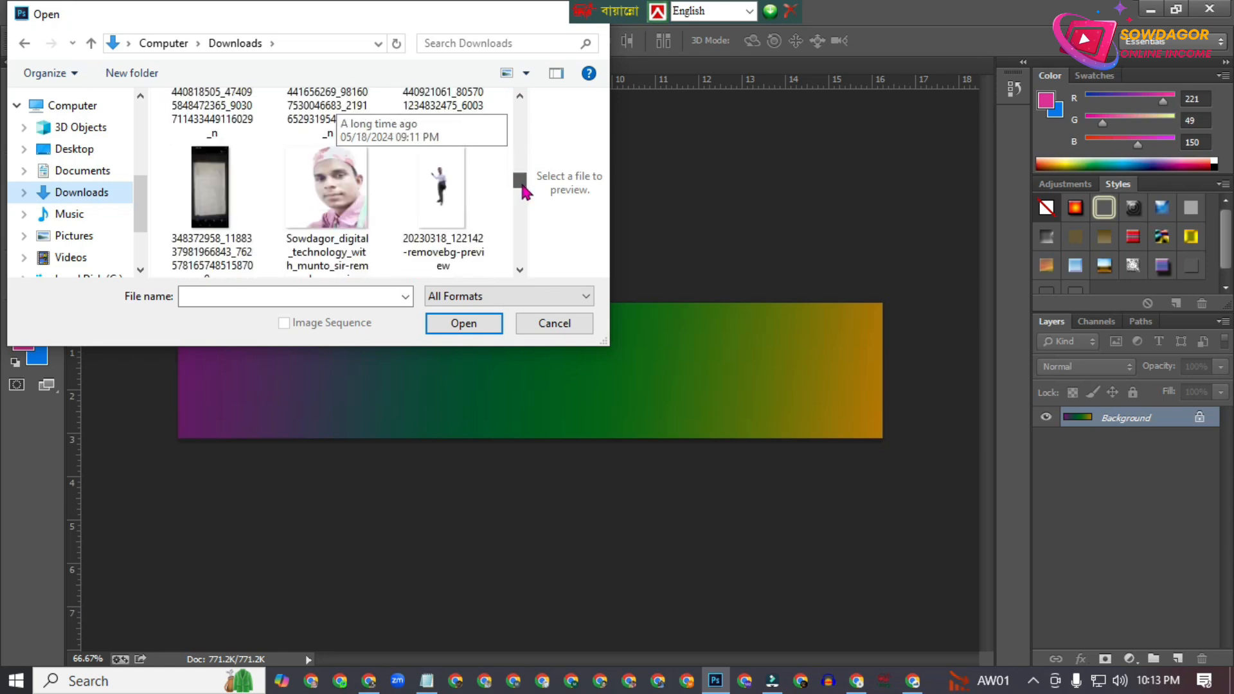
click(338, 162)
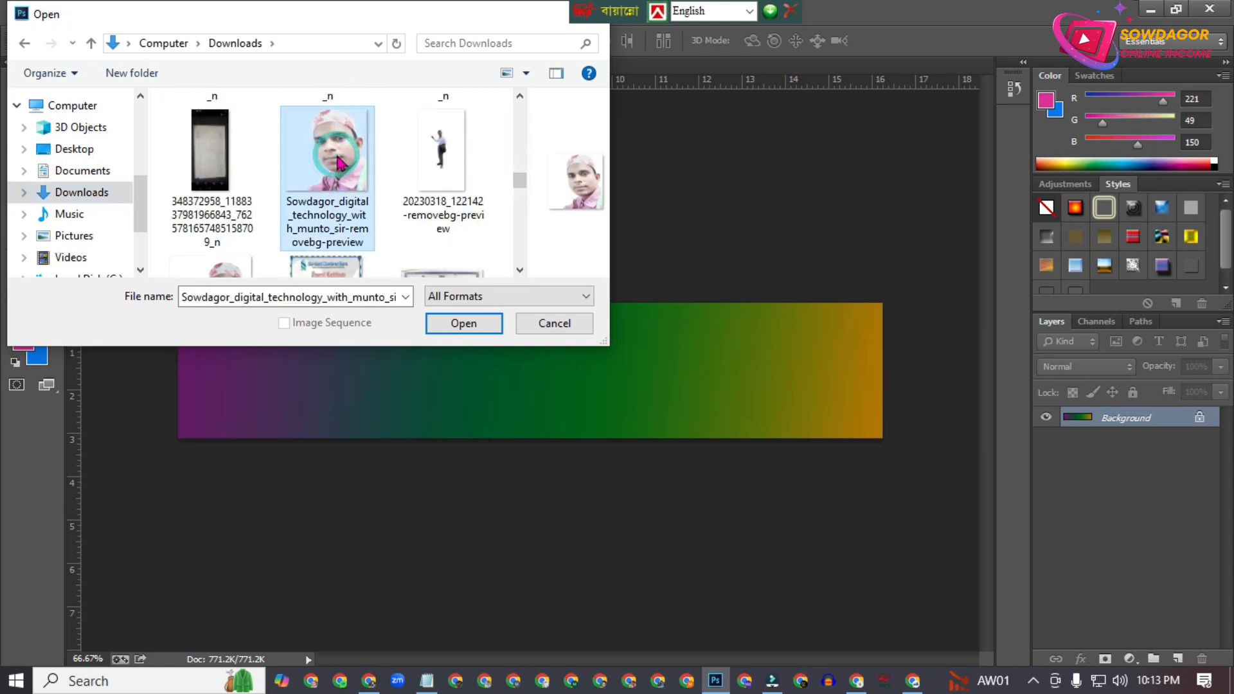
click(475, 325)
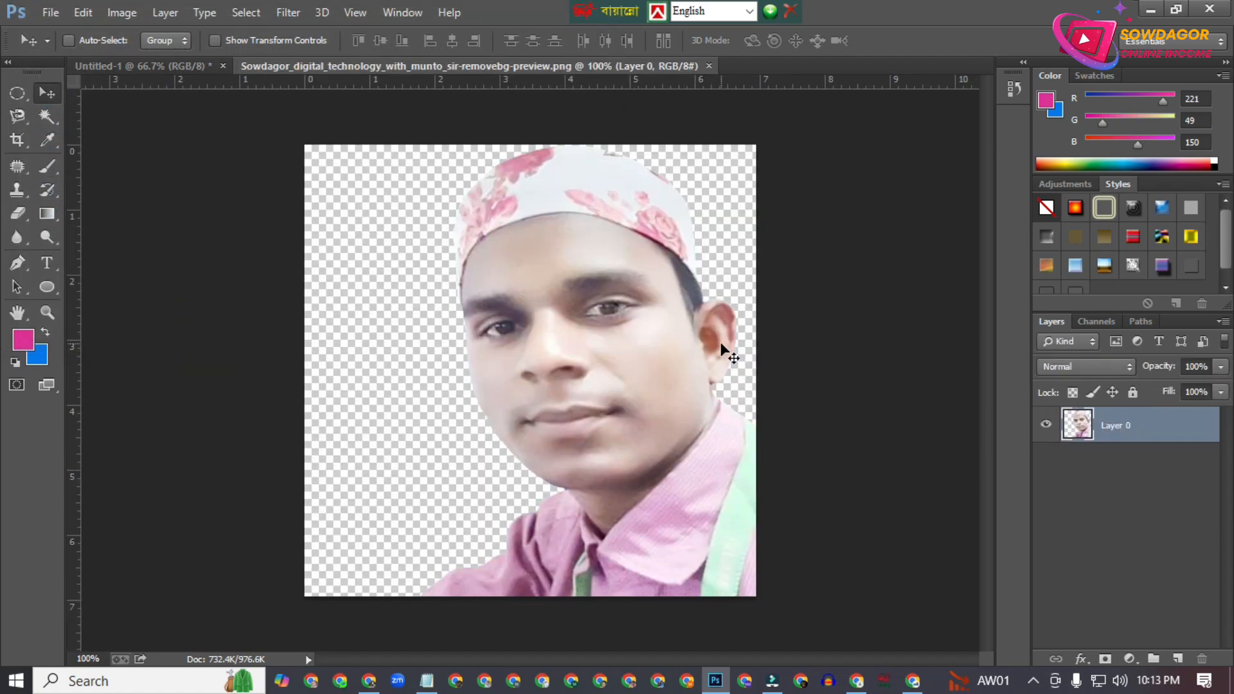
Bring the portrait into the banner document, scale it down to fit the banner's height and place it near the right end.
drag(588, 380, 746, 387)
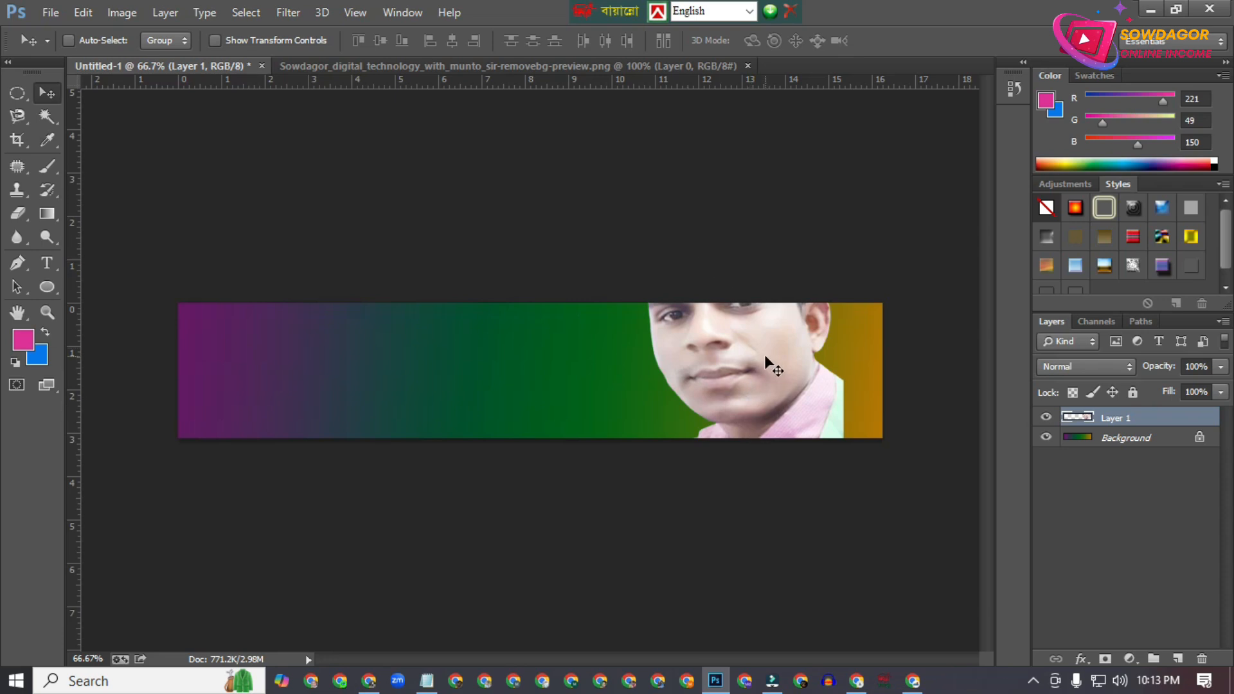
key(ctrl+t)
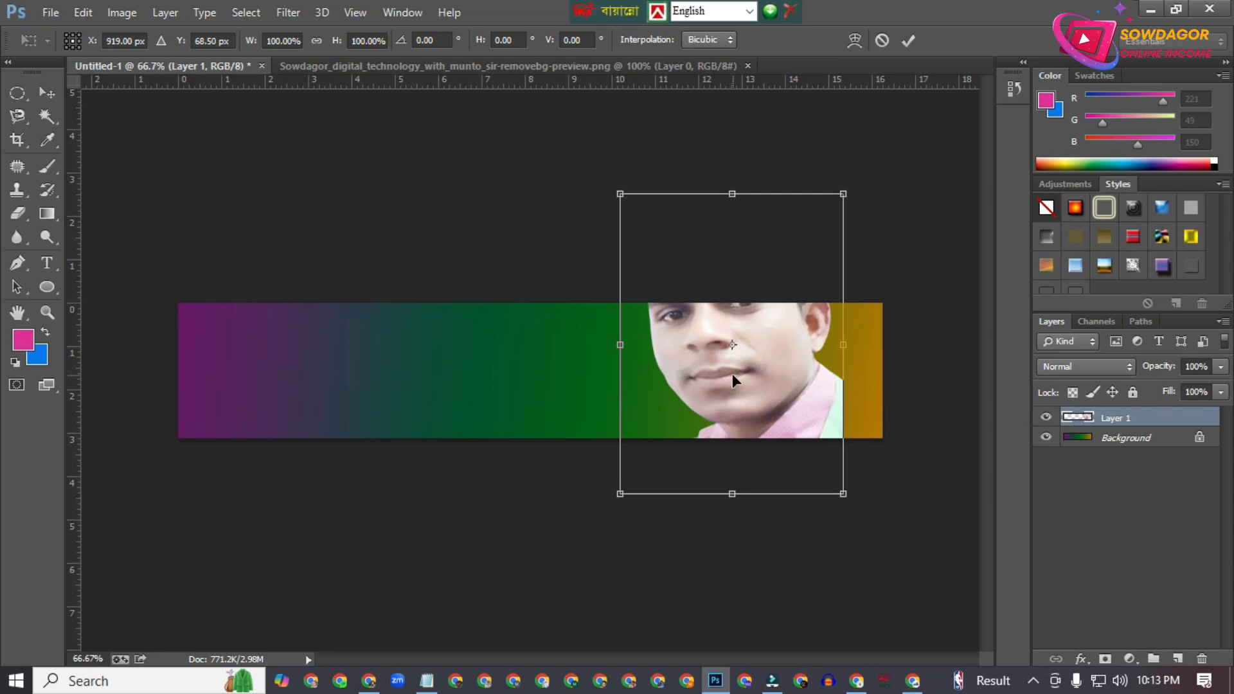
drag(843, 191, 716, 318)
drag(673, 364, 809, 329)
key(Return)
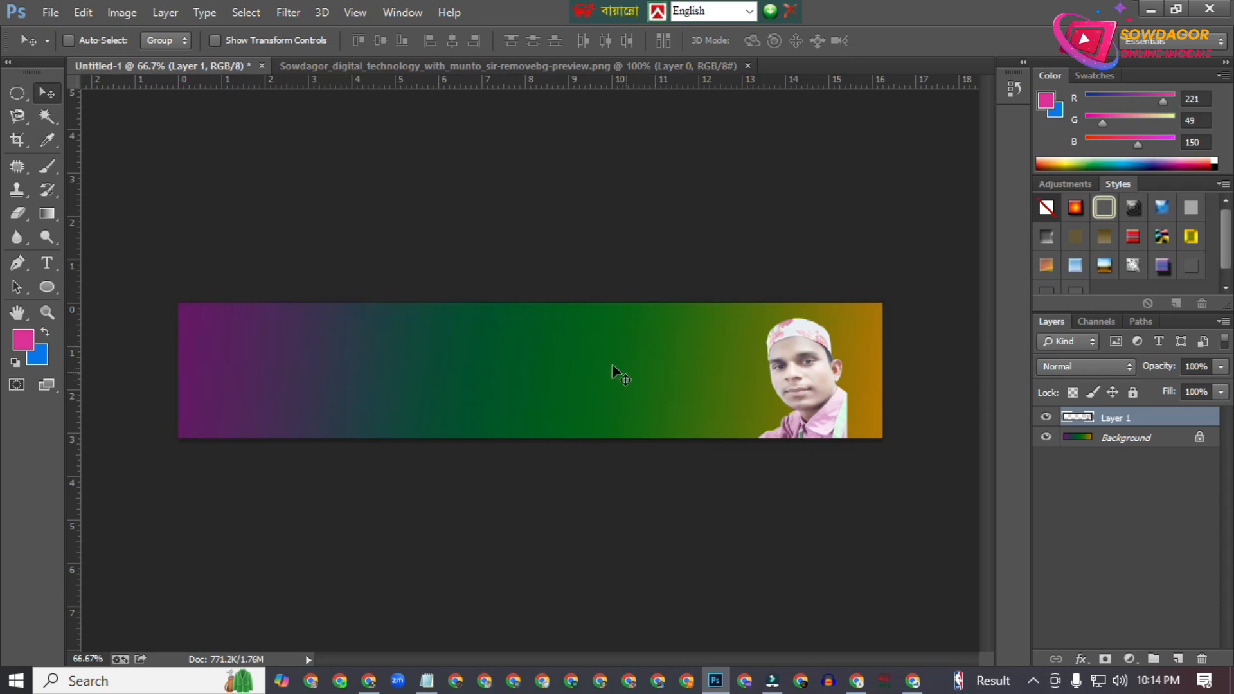
Add the text "Best SEO Expert" to the upper left part of the banner.
click(47, 265)
click(277, 354)
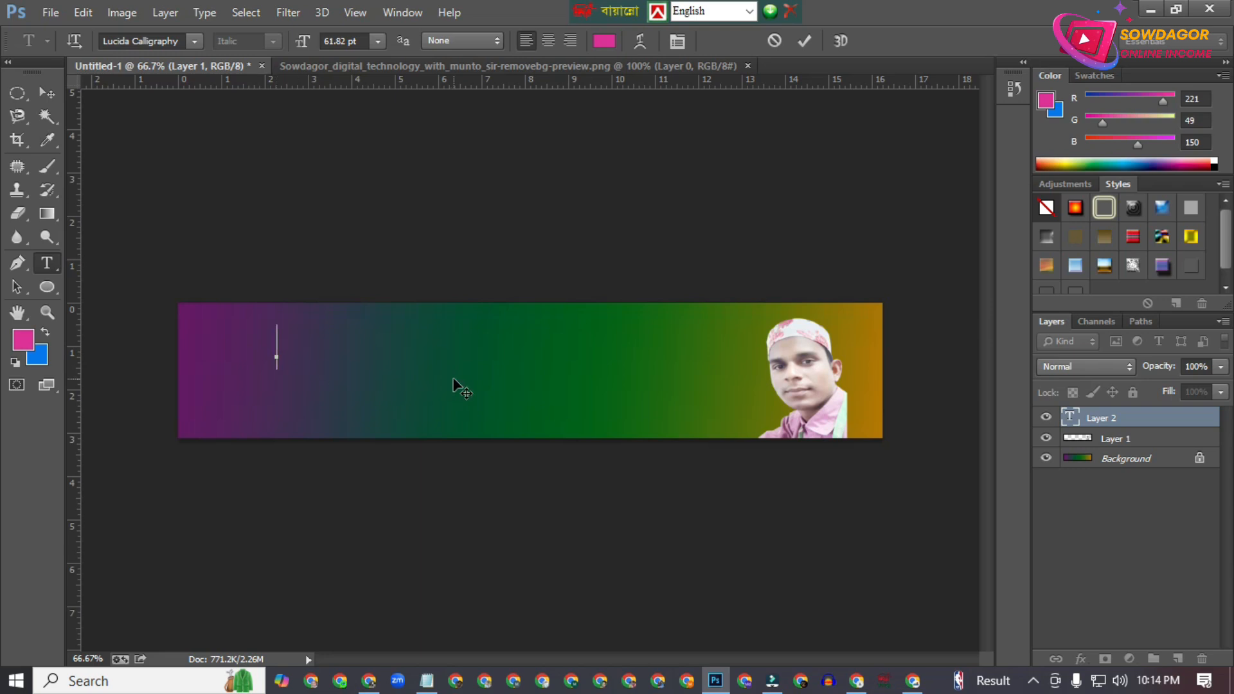
text(Best SEO Expert)
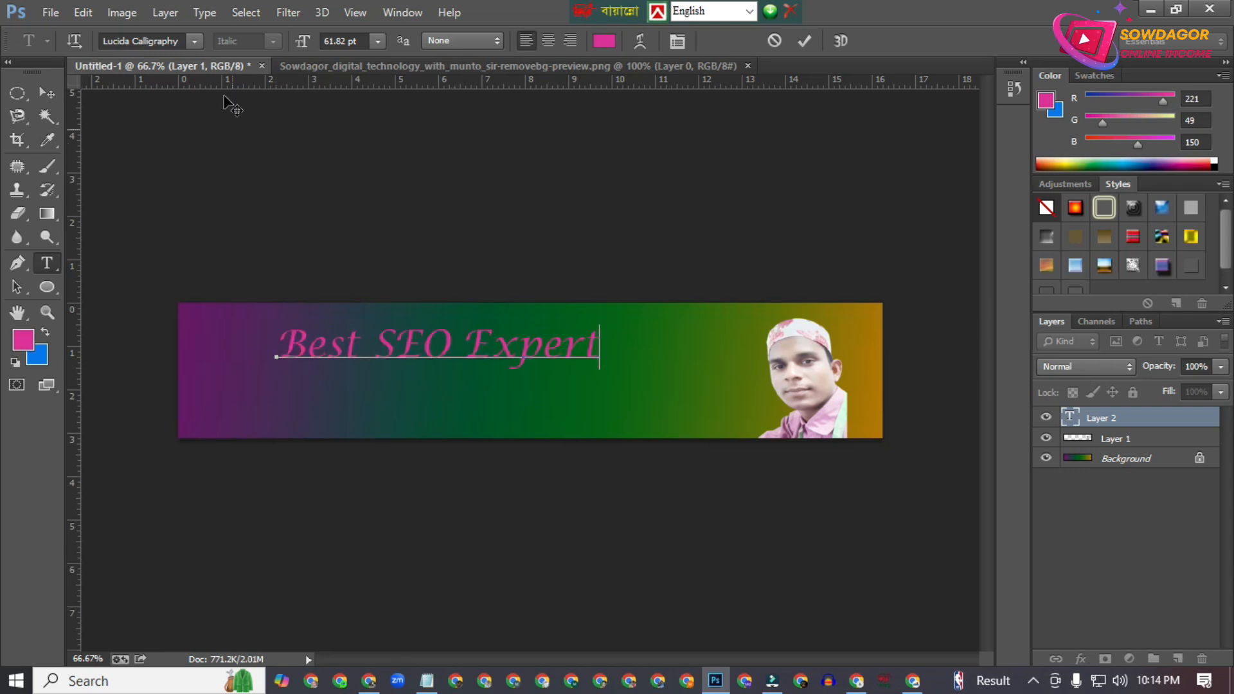
Enlarge the "Best SEO Expert" text to about 148% and position it along the banner's upper part, beside the portrait.
click(47, 97)
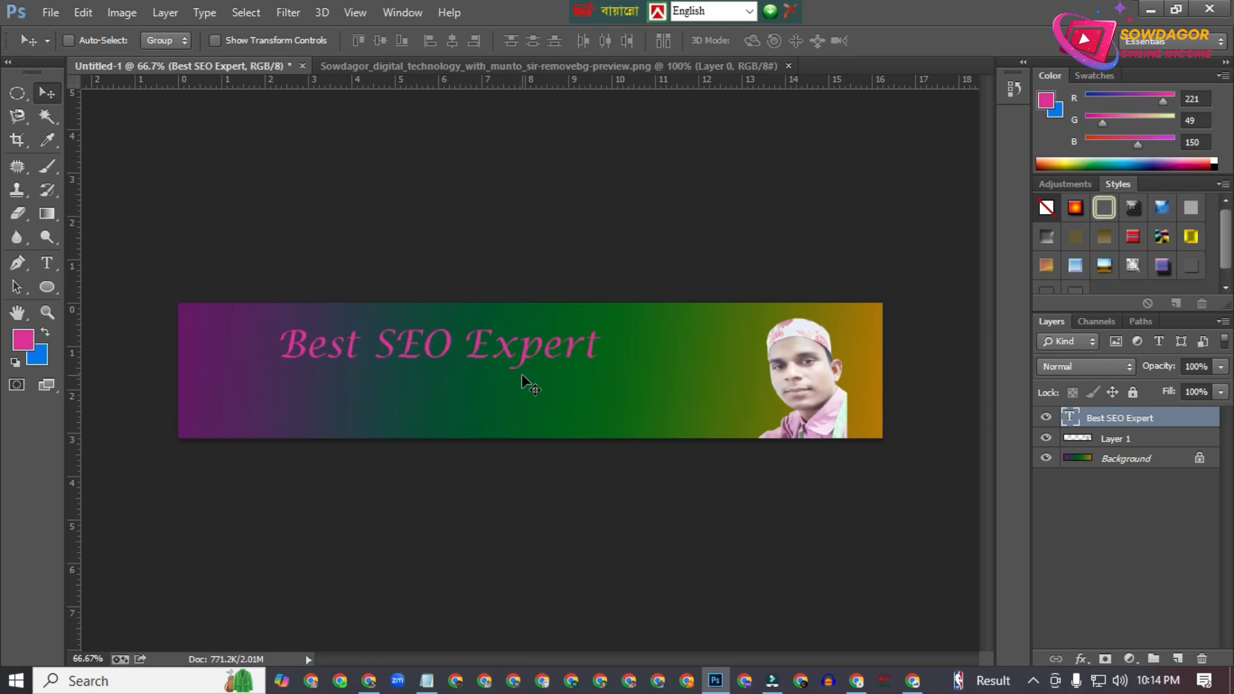
key(ctrl+t)
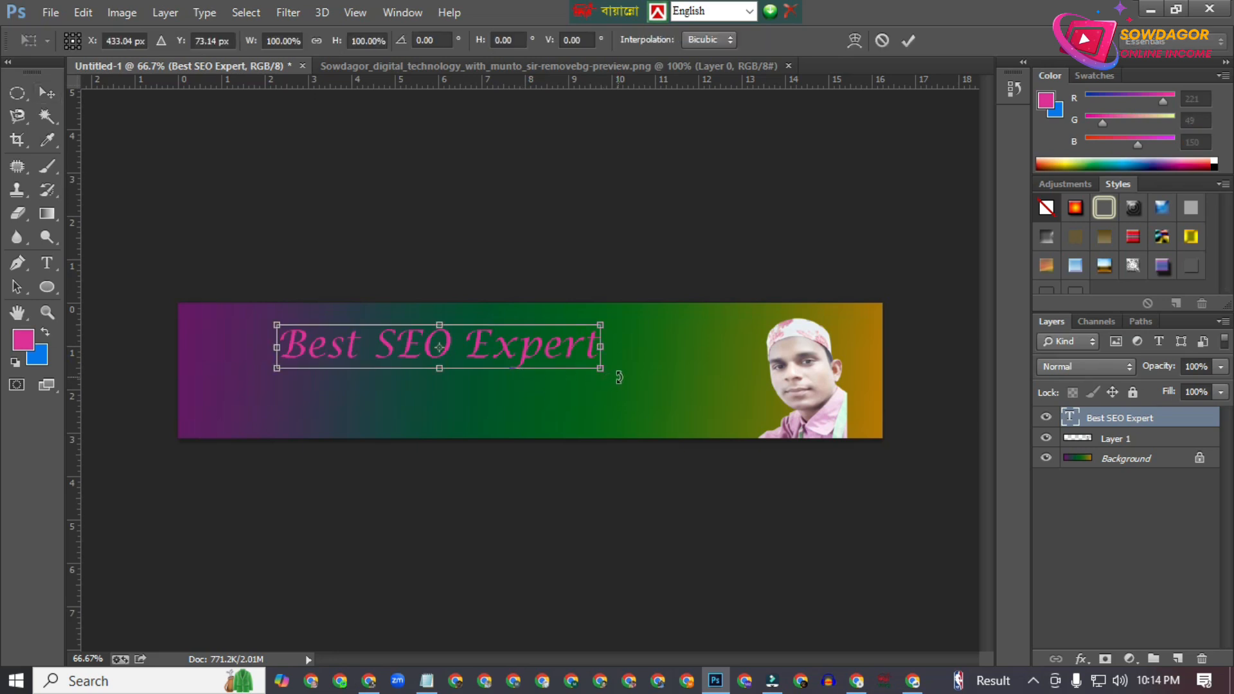
drag(599, 370, 742, 411)
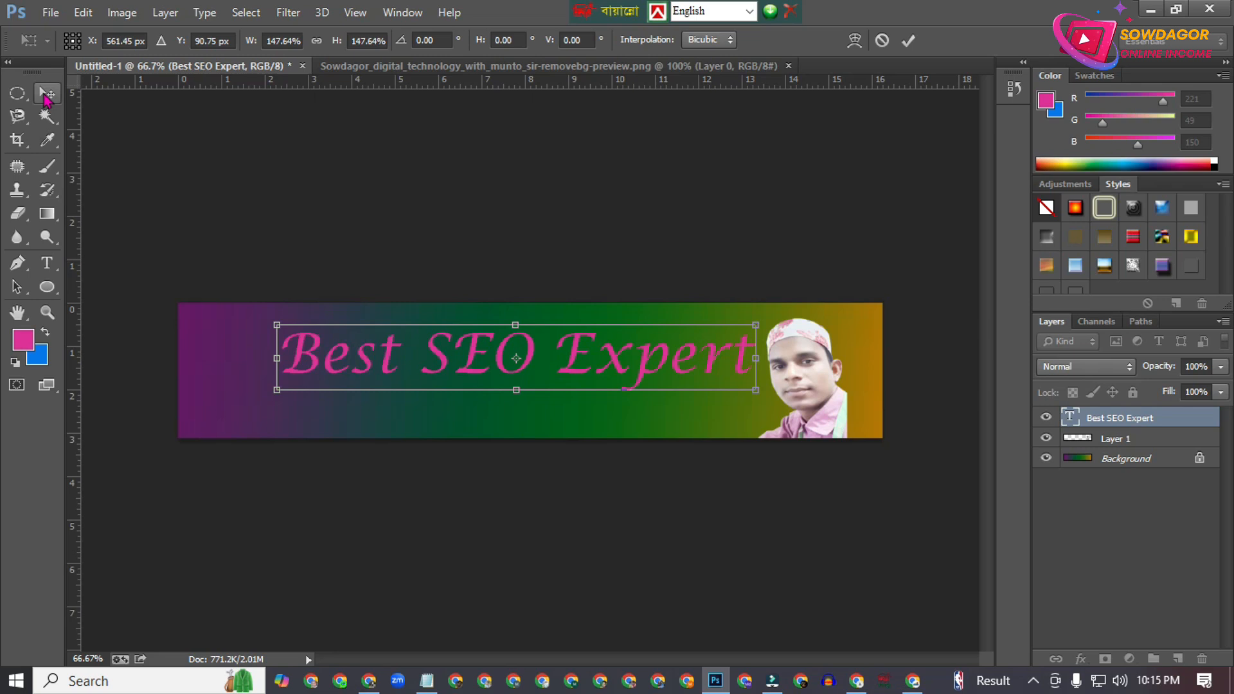
click(46, 95)
click(524, 269)
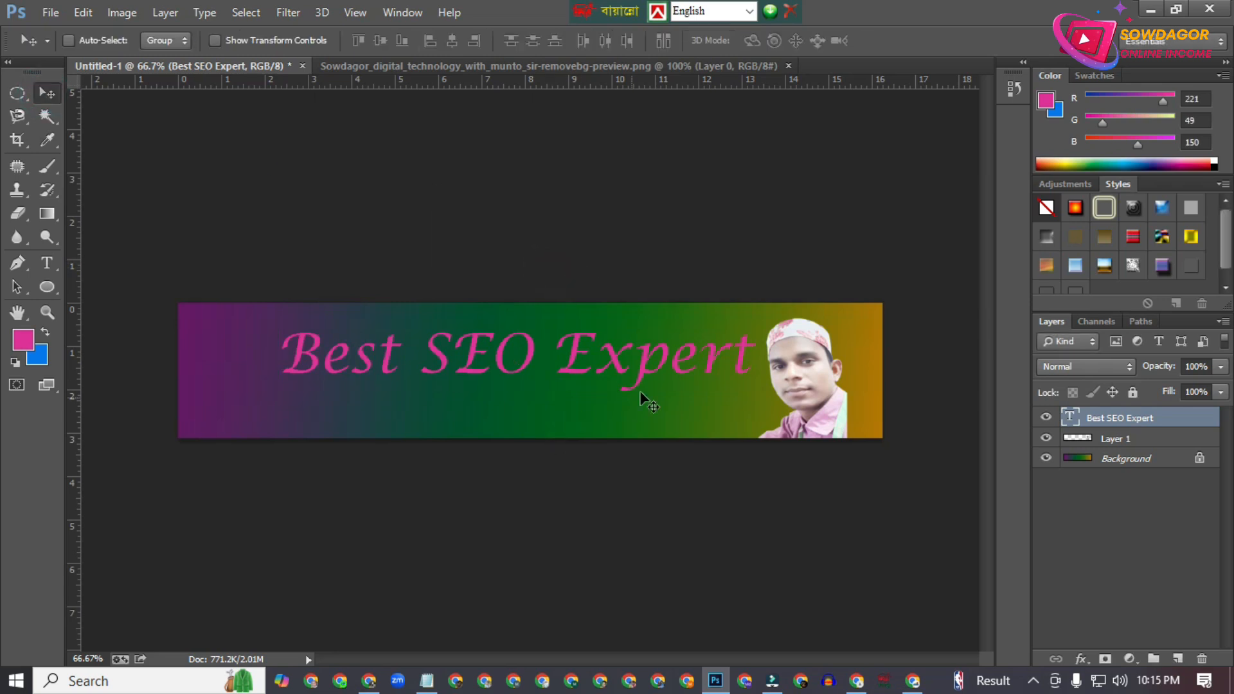
drag(662, 357, 632, 378)
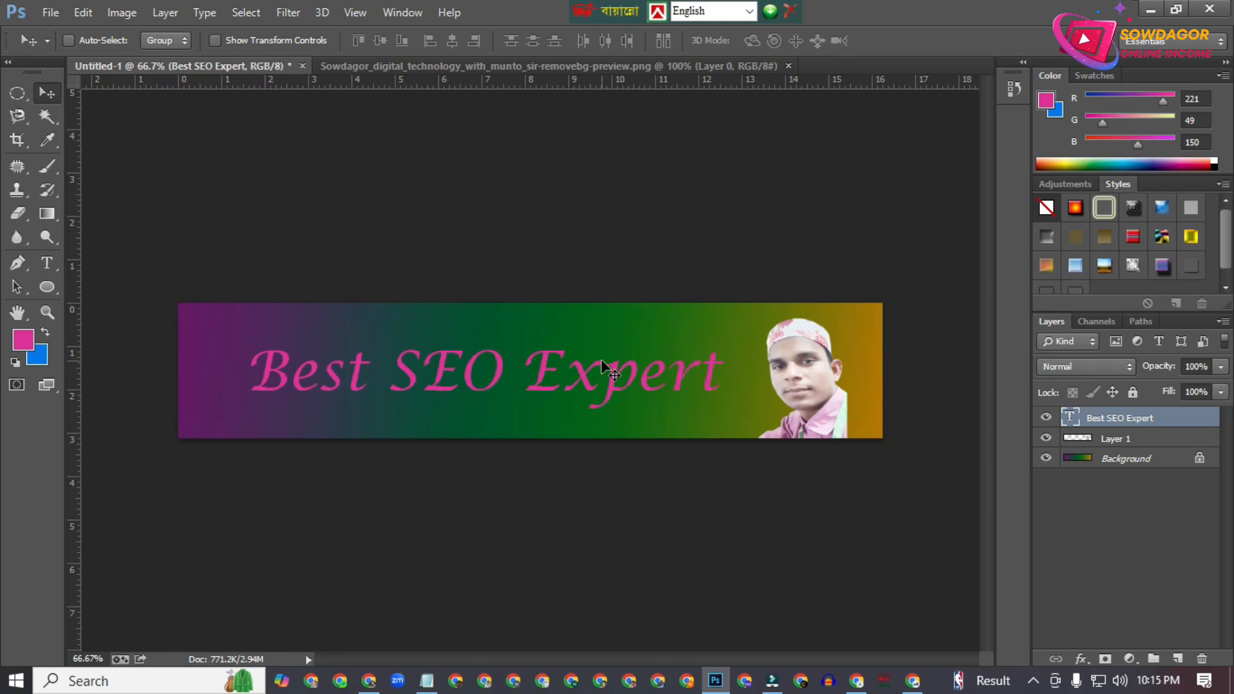
drag(619, 330, 625, 299)
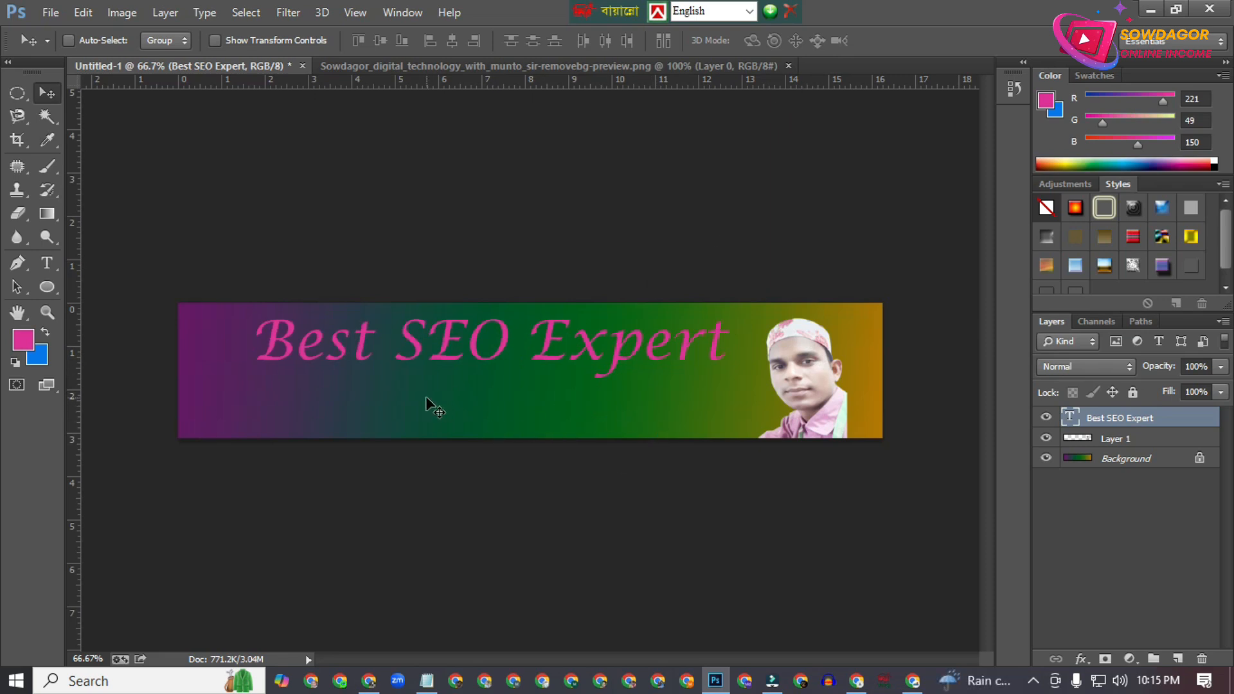
Open the background-removed SEO chart image seo-removebg-preview.png.
click(48, 13)
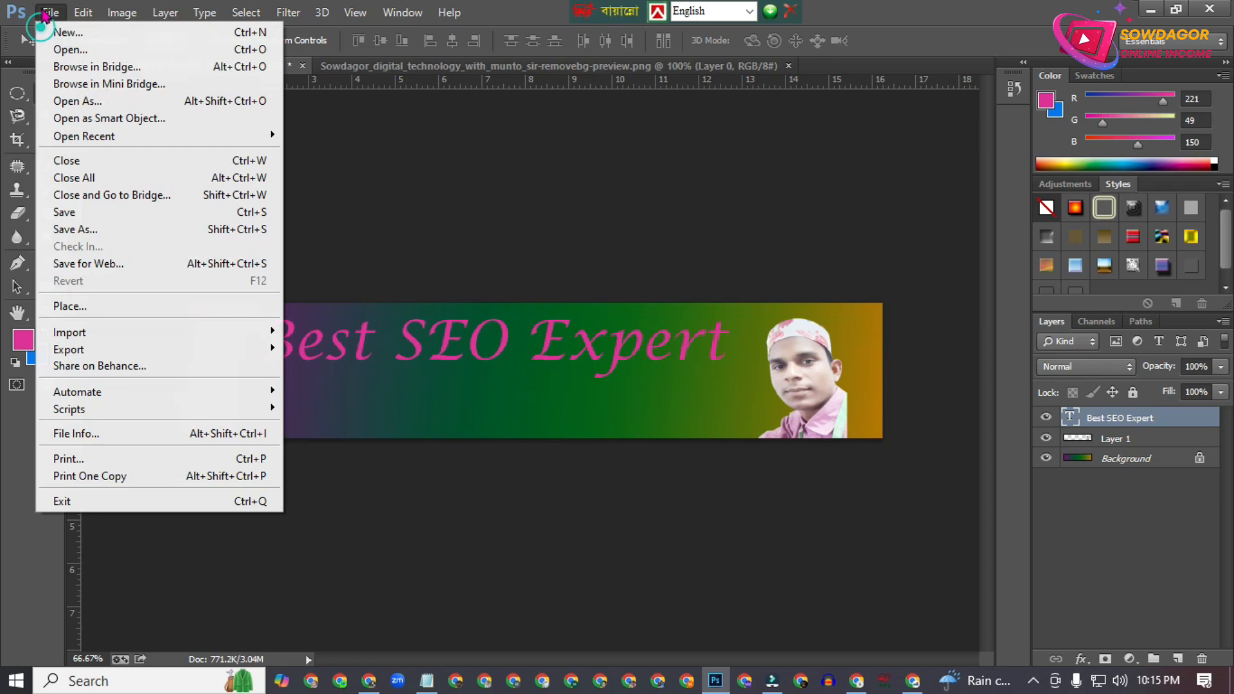
click(65, 50)
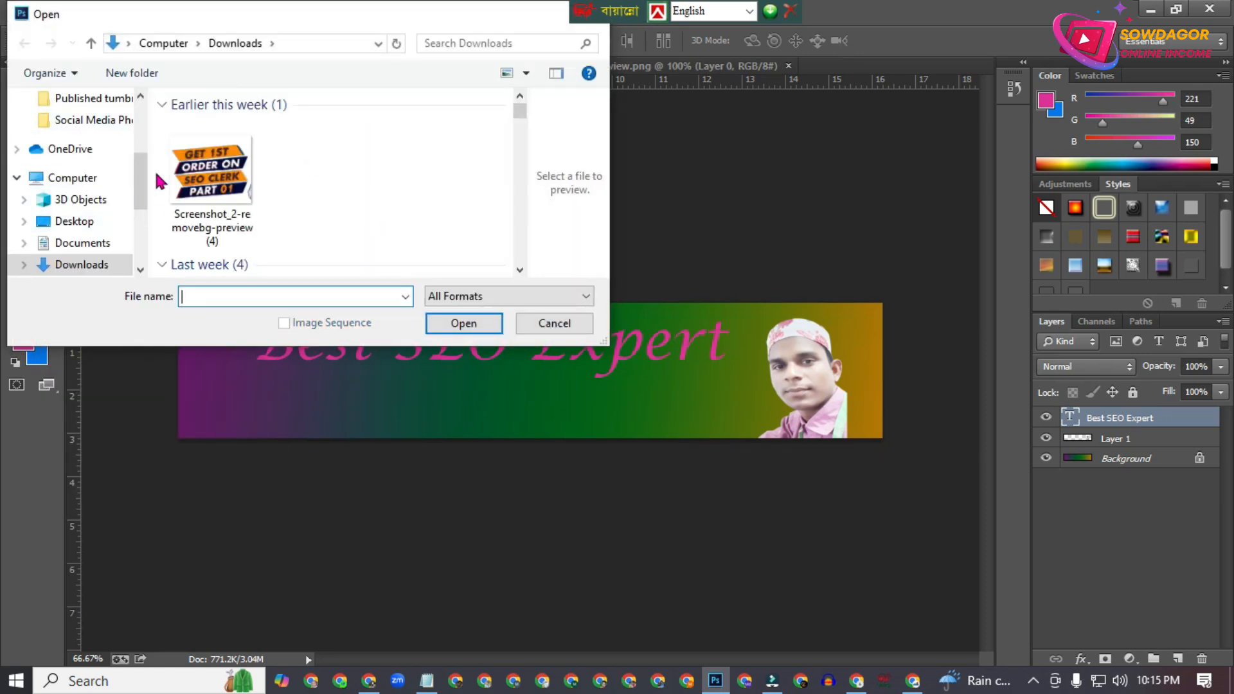
click(44, 221)
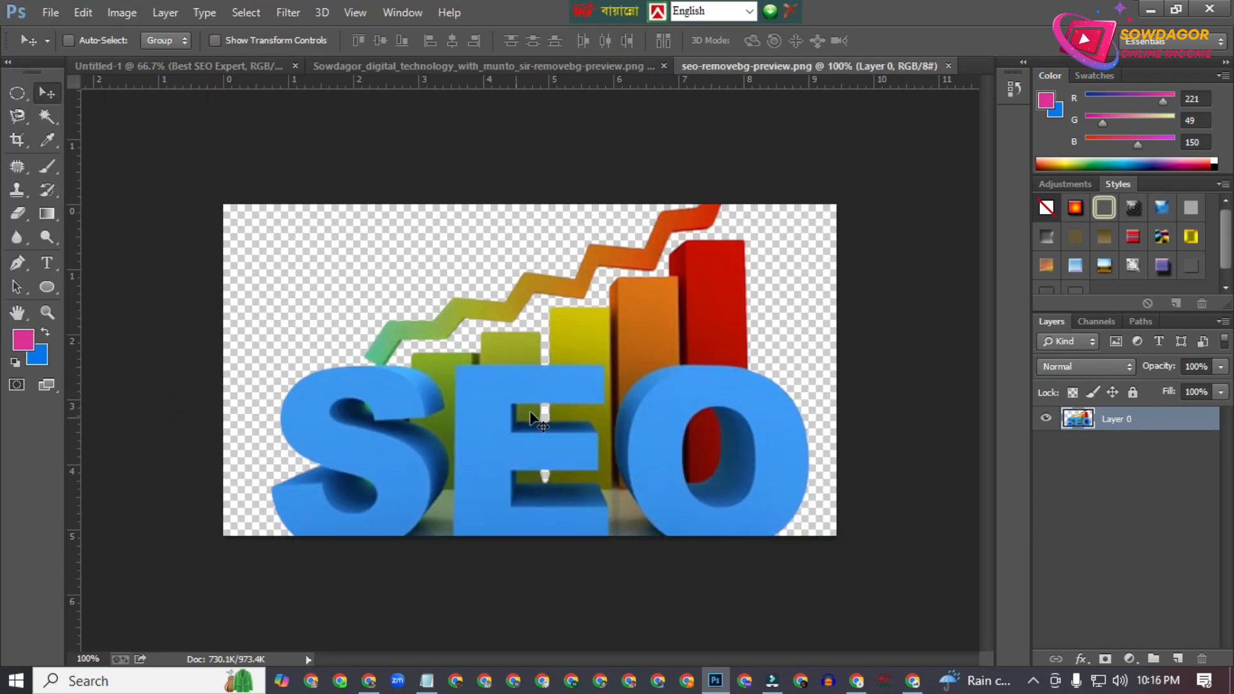
Bring the SEO chart graphic into the banner document, scale it down and place it centrally below the "Best SEO Expert" text.
drag(531, 418, 554, 399)
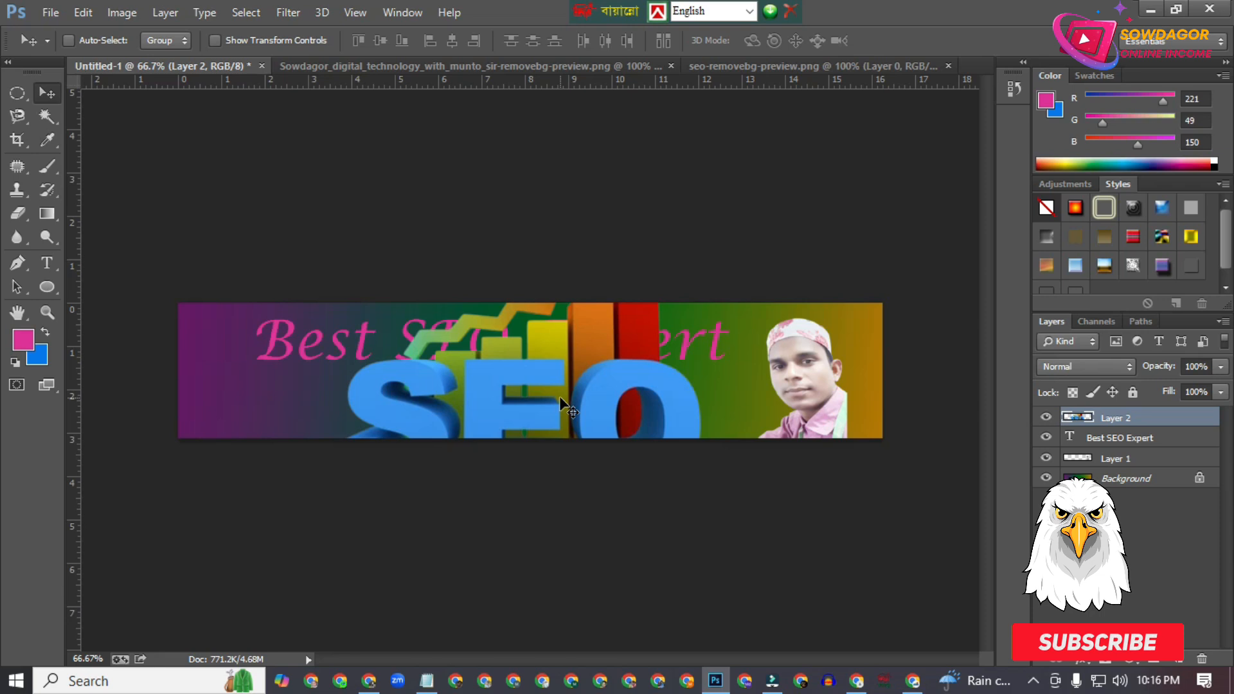
key(ctrl+t)
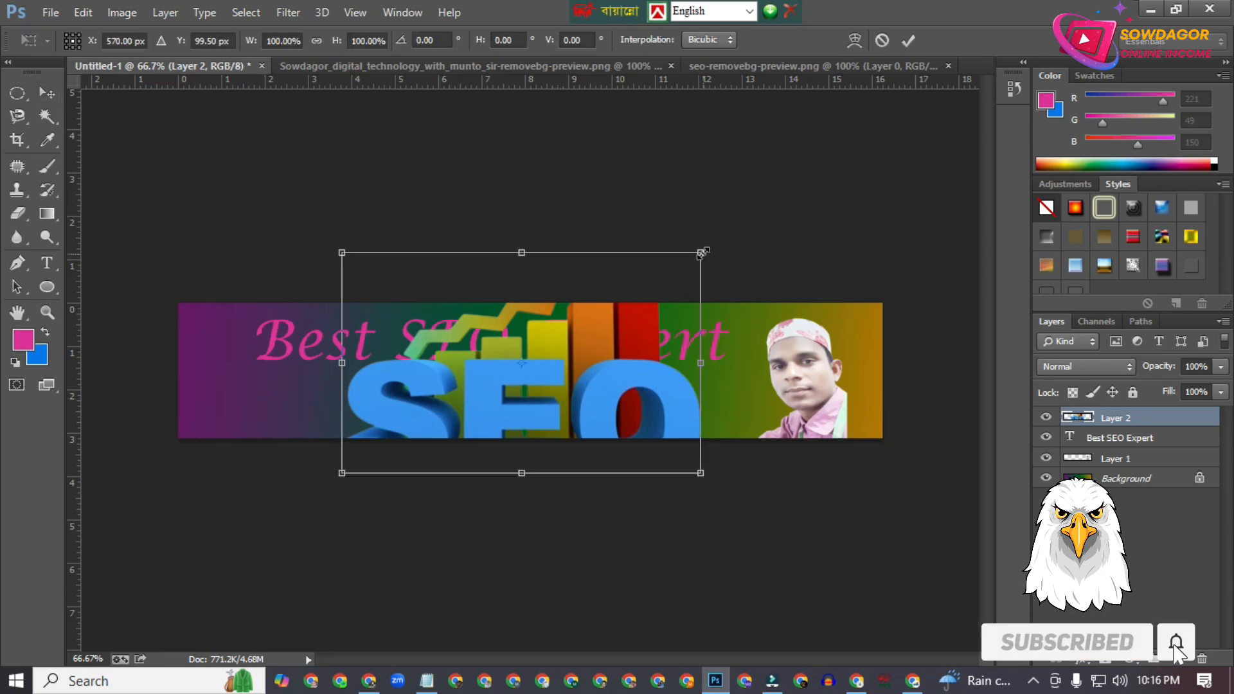
drag(702, 252, 516, 359)
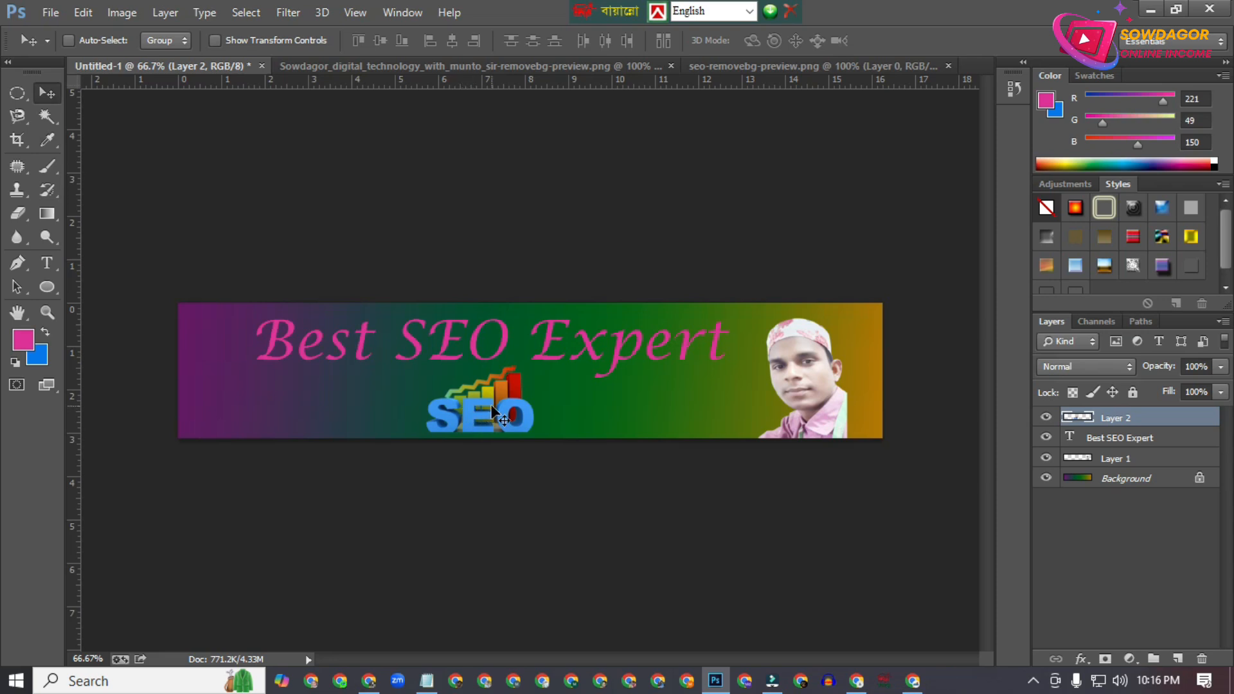
Save the banner to the Desktop as a JPEG named 1 with Maximum quality 12 and the Baseline ("Standard") format.
click(51, 14)
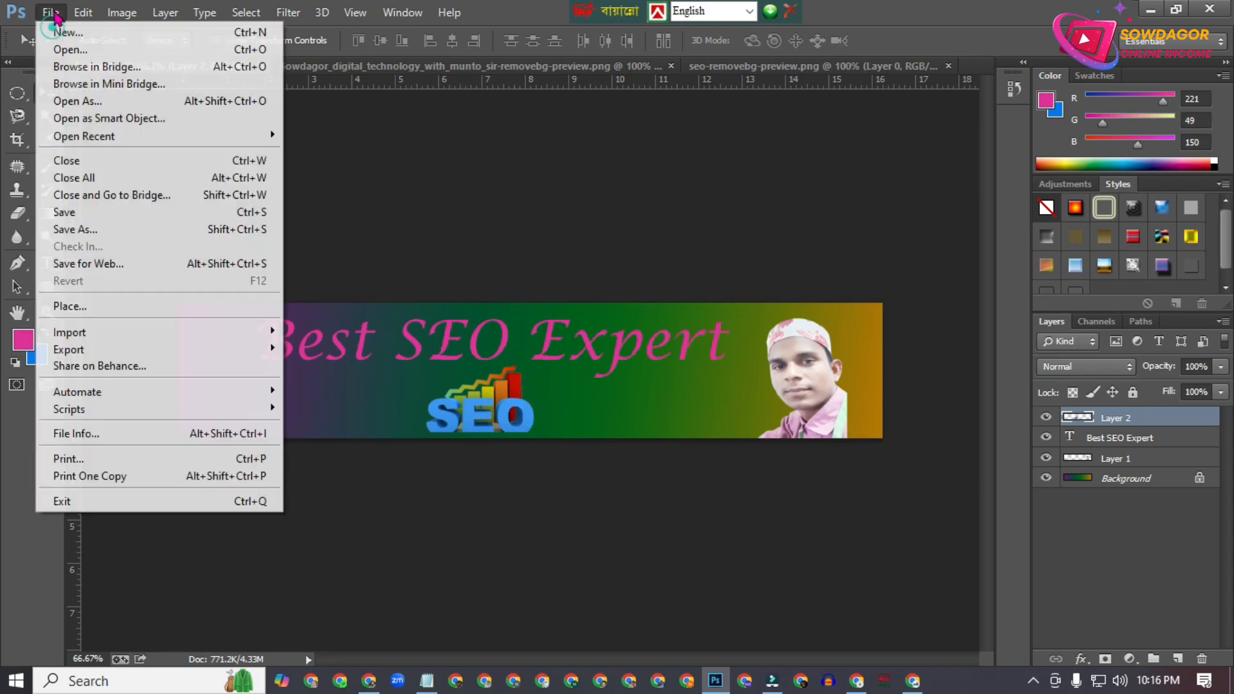
click(76, 230)
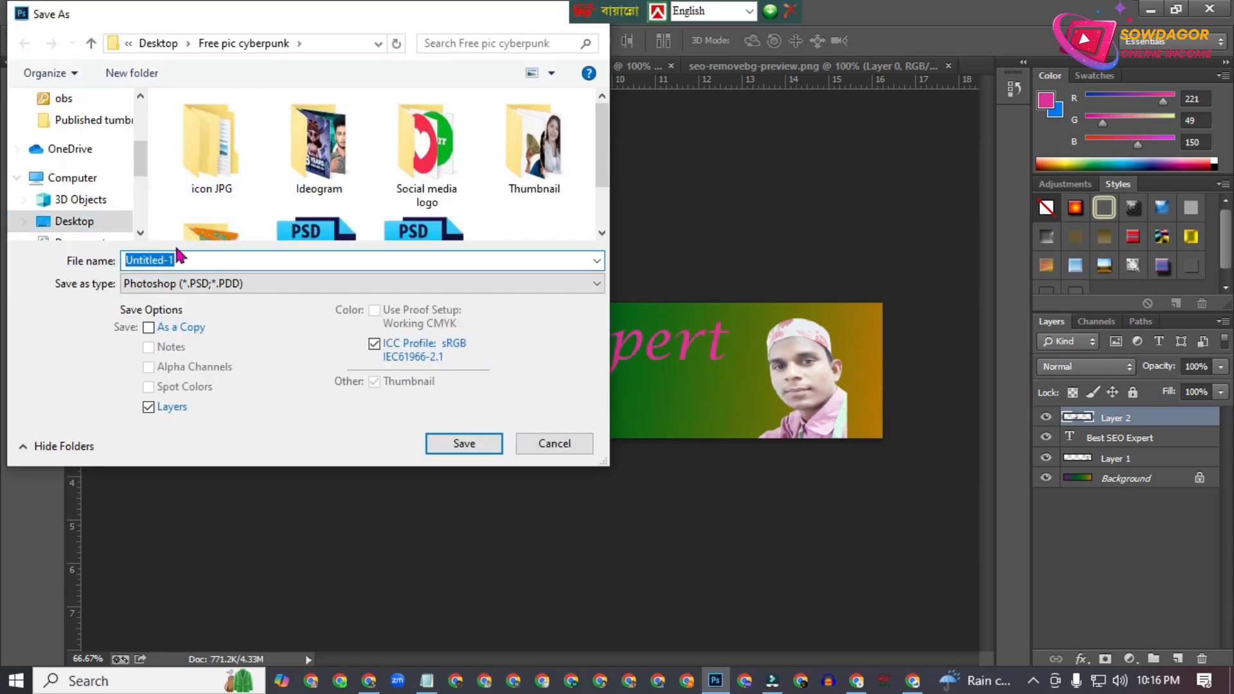
click(83, 224)
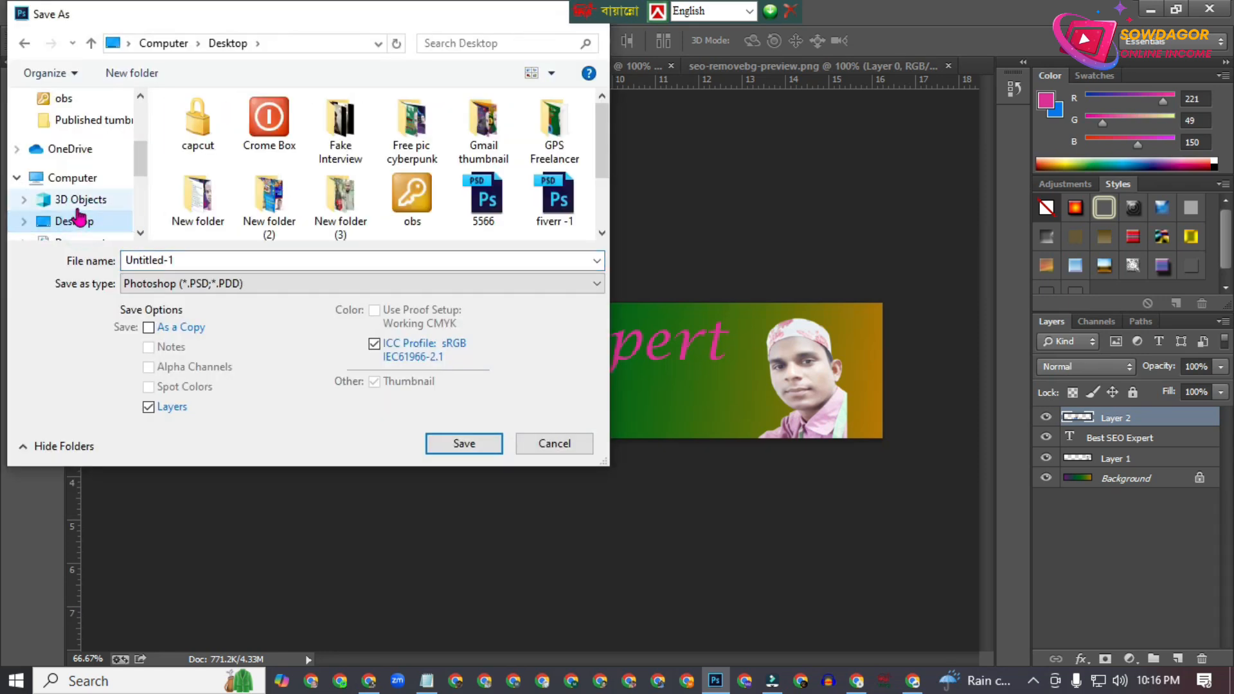
click(158, 260)
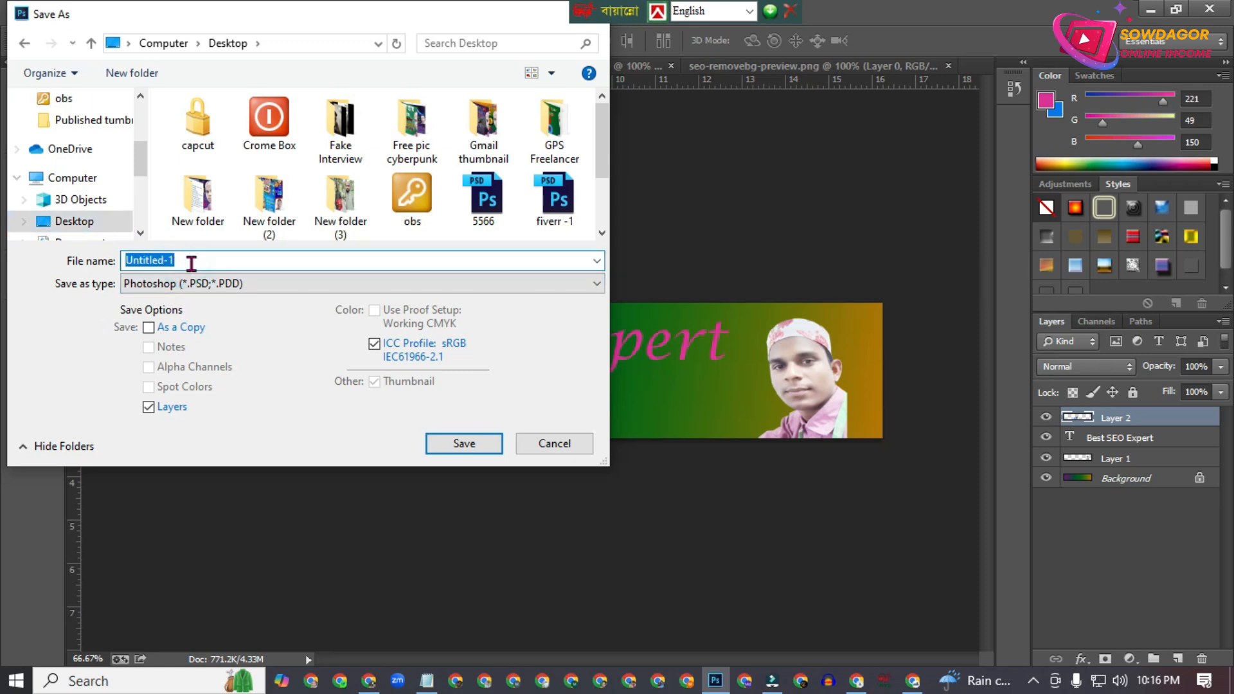
text(1)
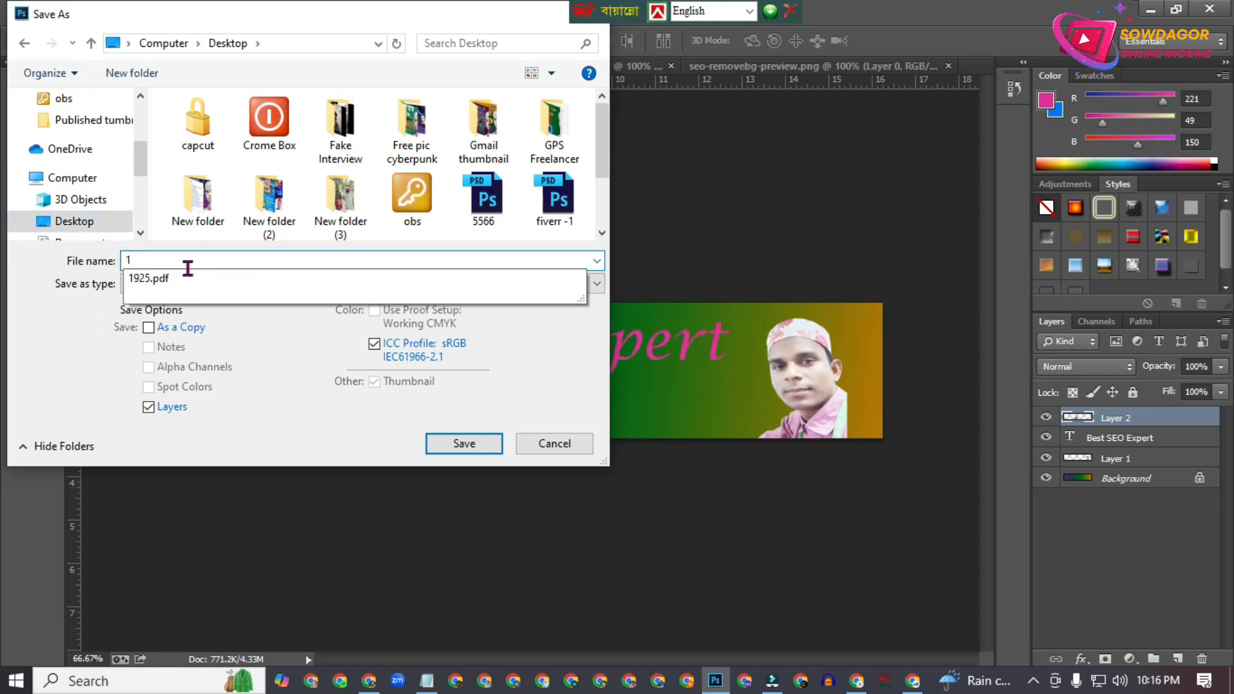
click(597, 285)
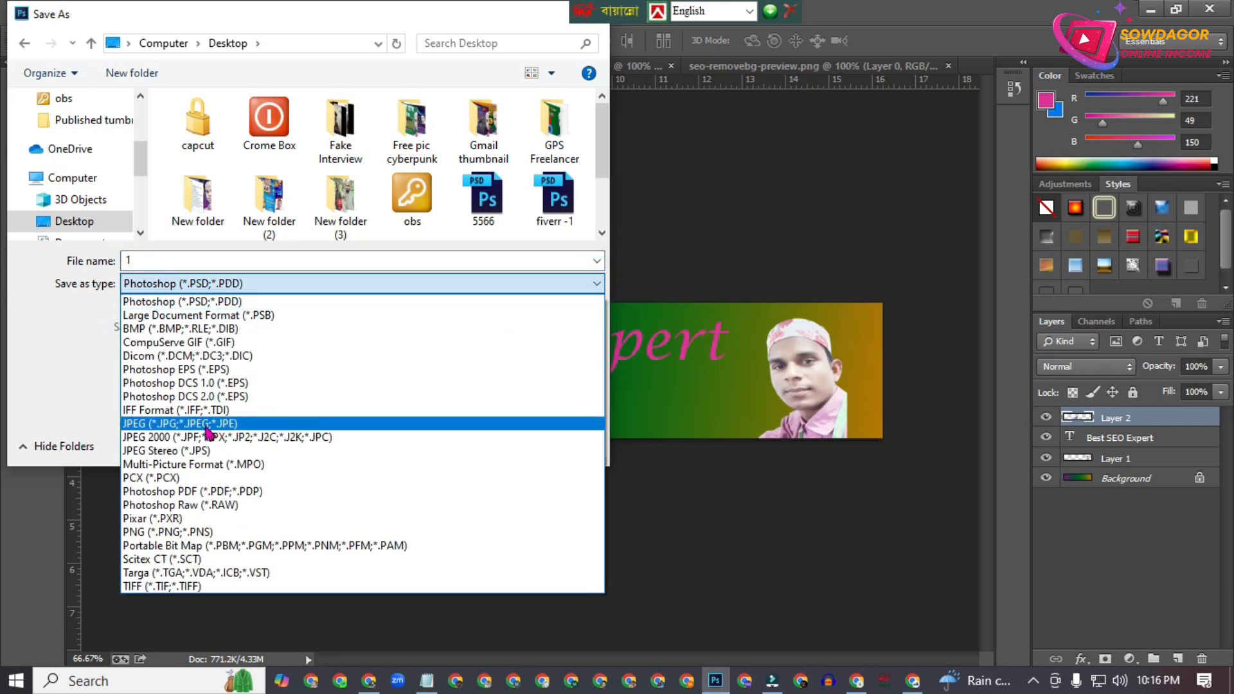
click(204, 424)
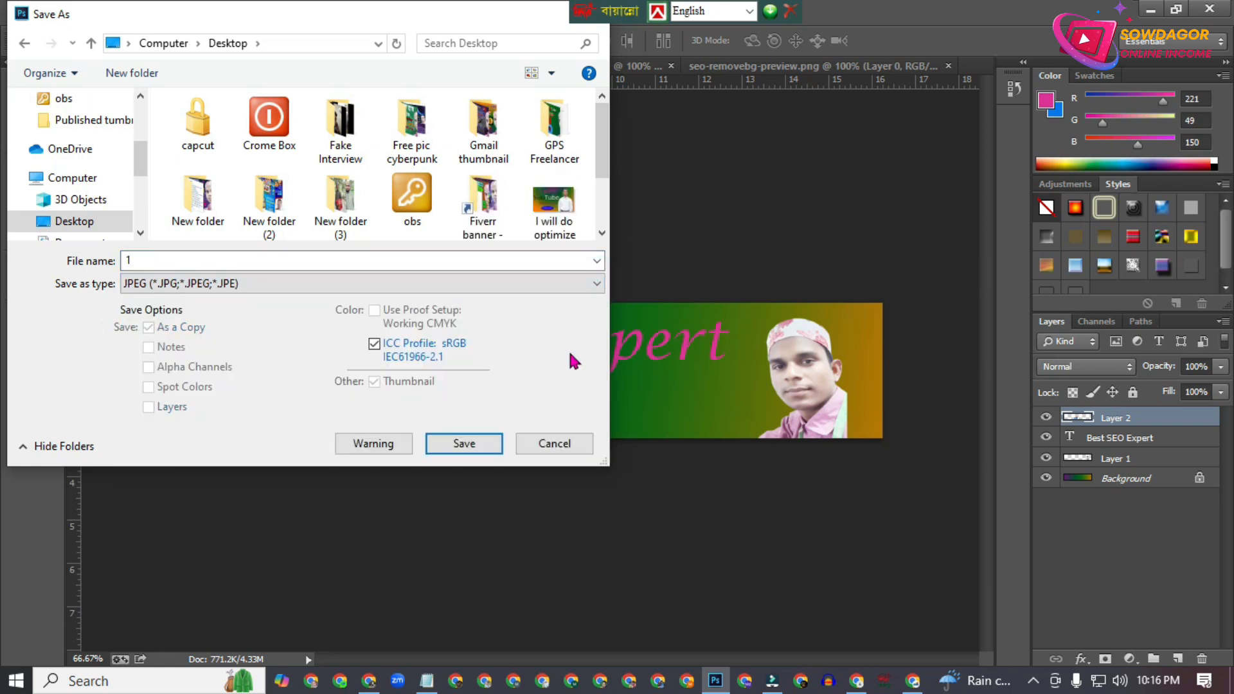
click(475, 441)
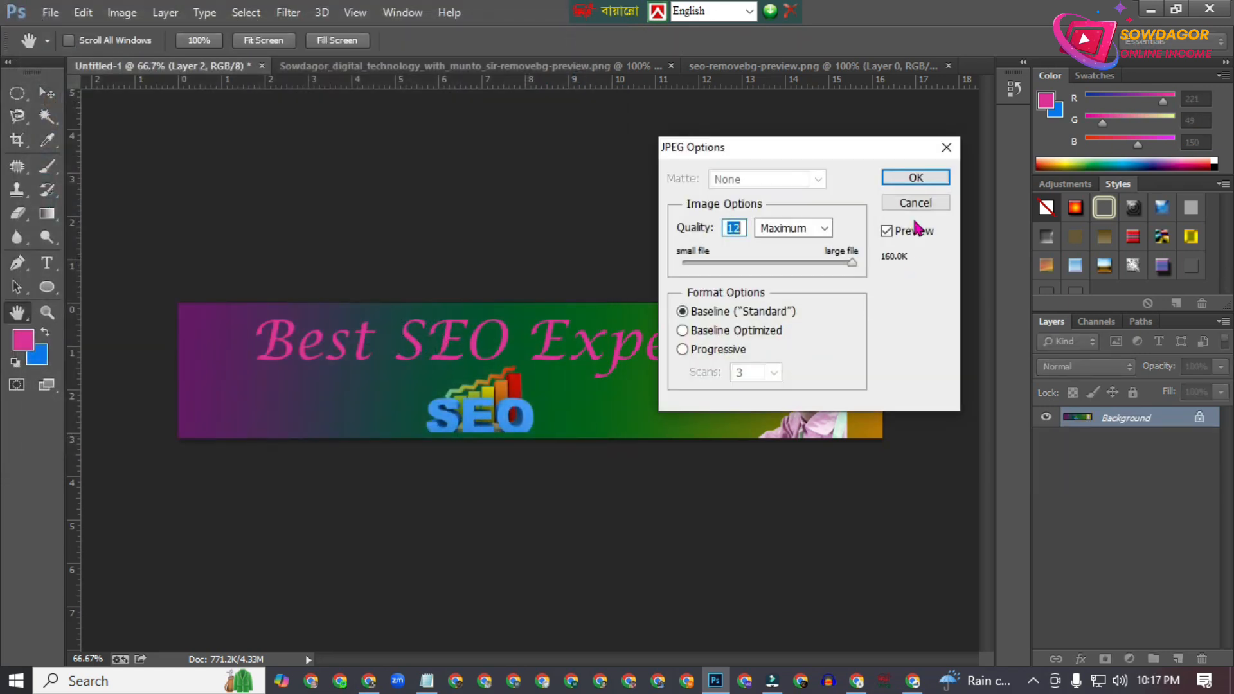
click(915, 177)
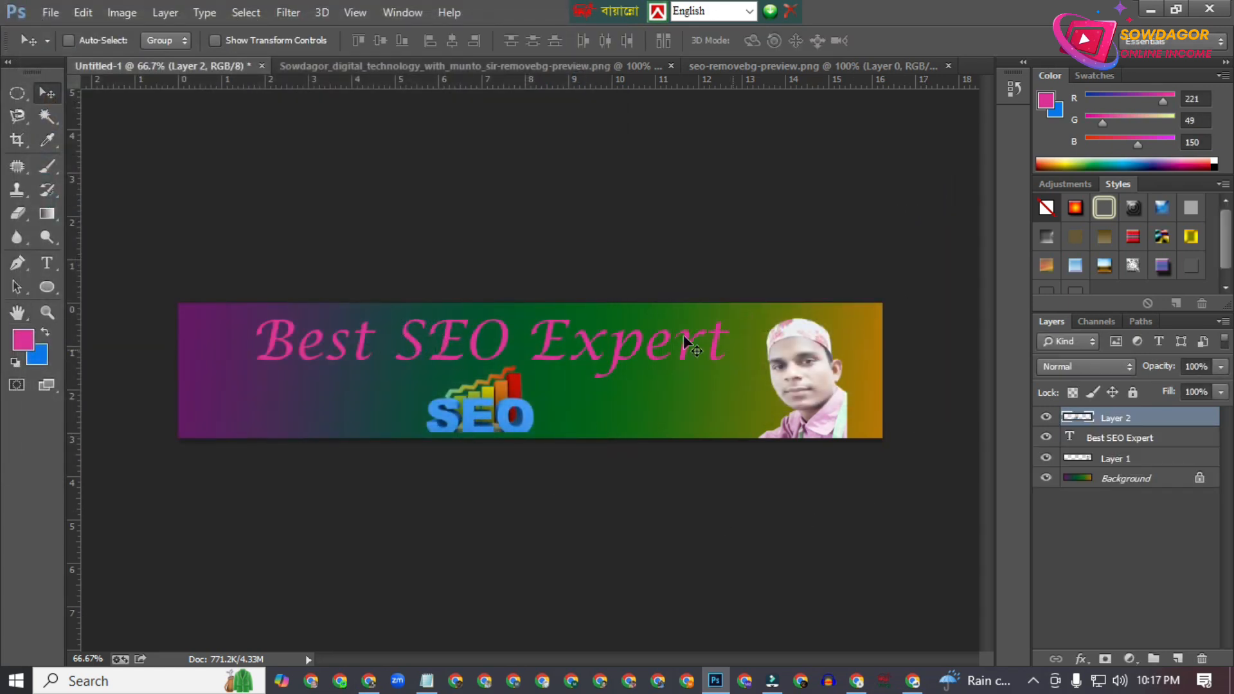
Quit Photoshop without saving changes to Untitled-1 and minimize the browser to reach the desktop.
click(1210, 9)
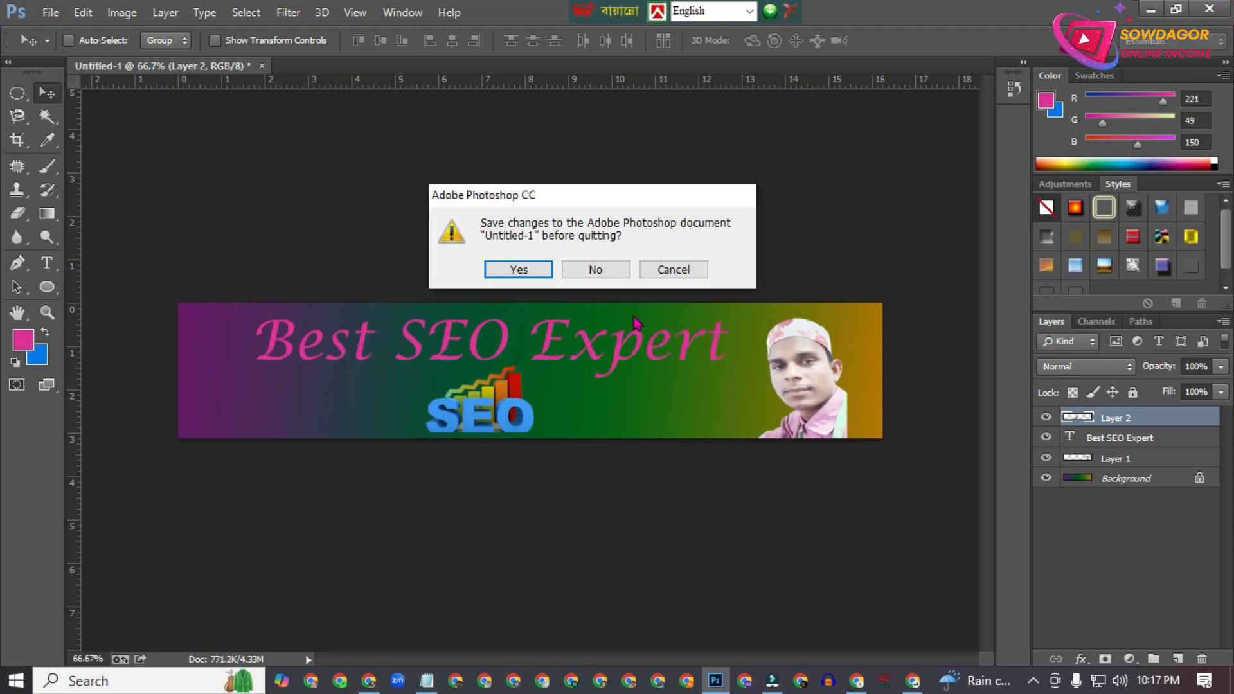
click(595, 269)
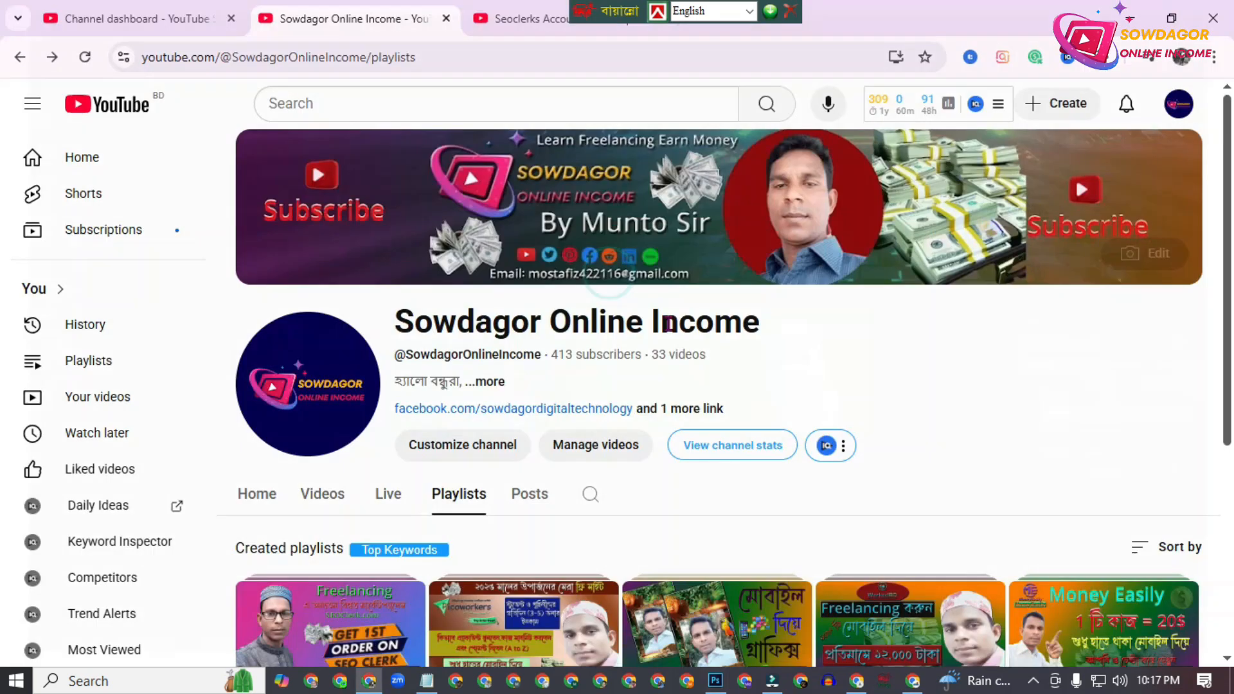
click(1133, 21)
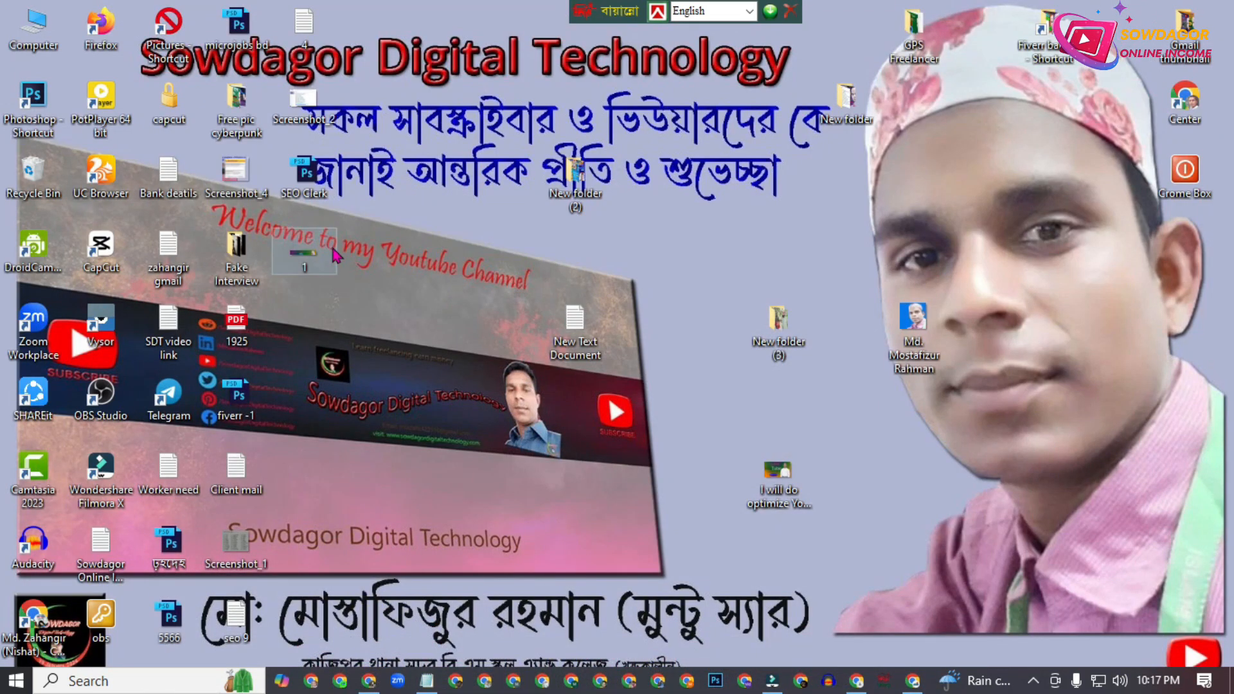
Preview the saved 1.jpg banner from the desktop, then rename the file with the account owner's full name.
double_click(308, 259)
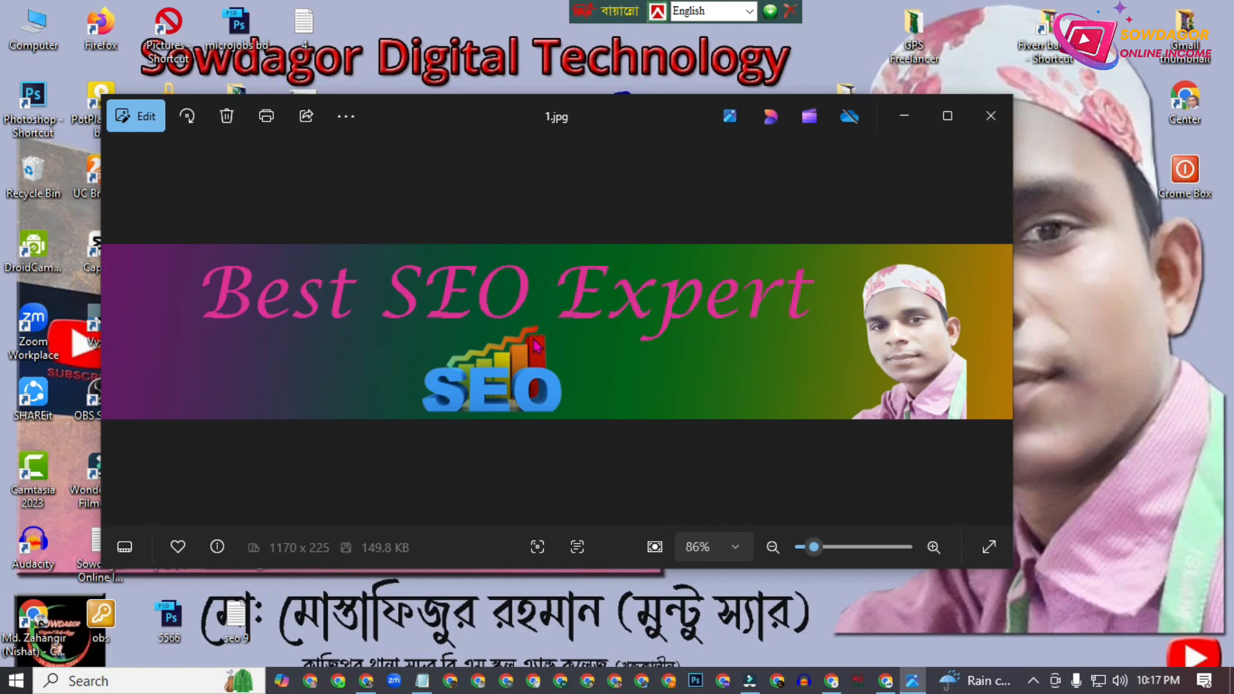
click(991, 116)
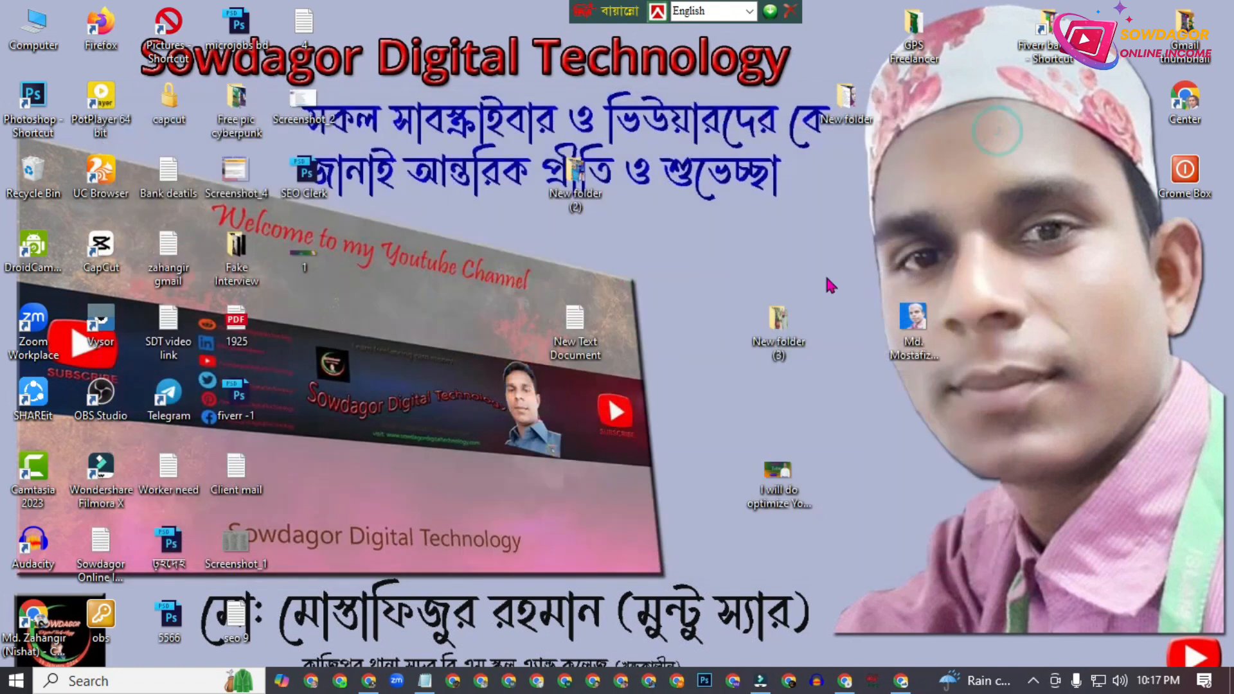
right_click(301, 262)
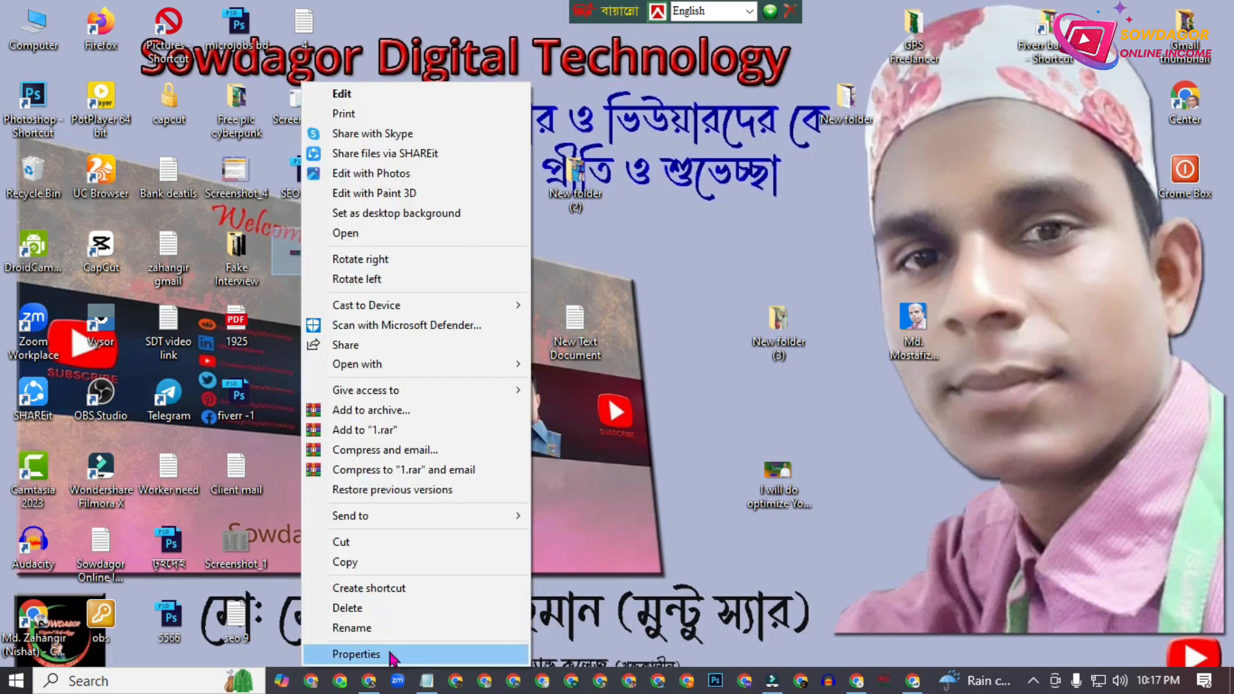
click(355, 626)
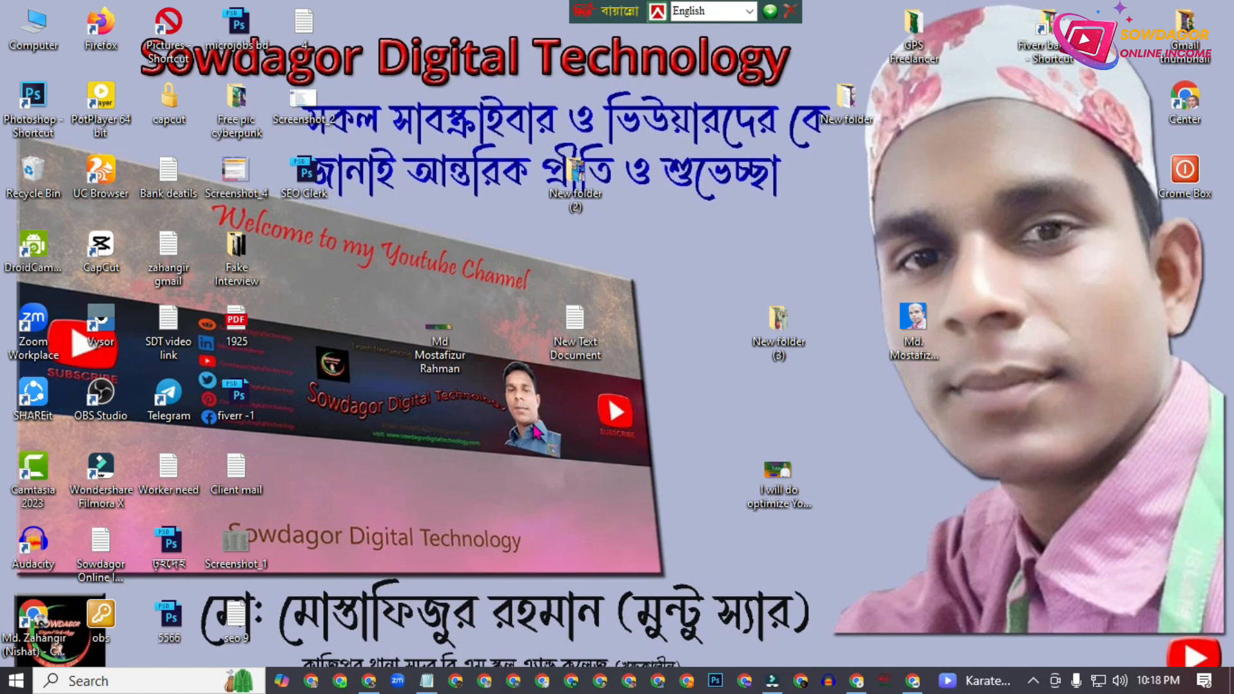
Open the detailed properties of the renamed banner file on the desktop.
click(439, 330)
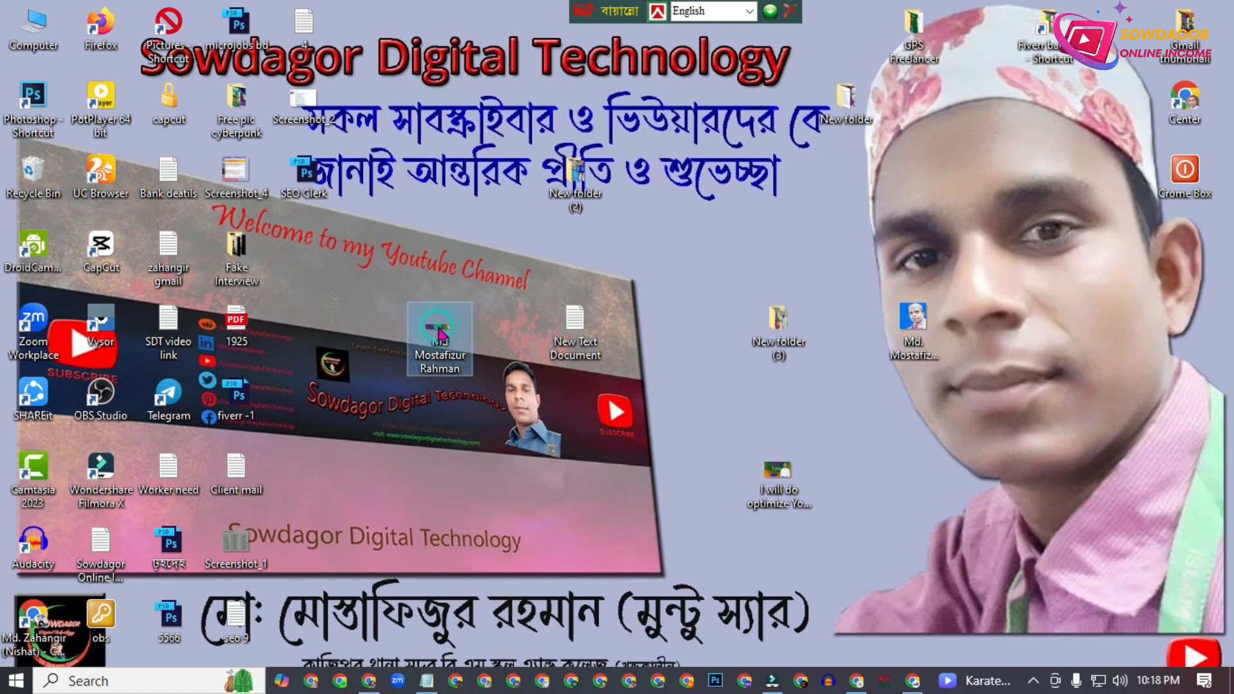
right_click(440, 329)
click(521, 654)
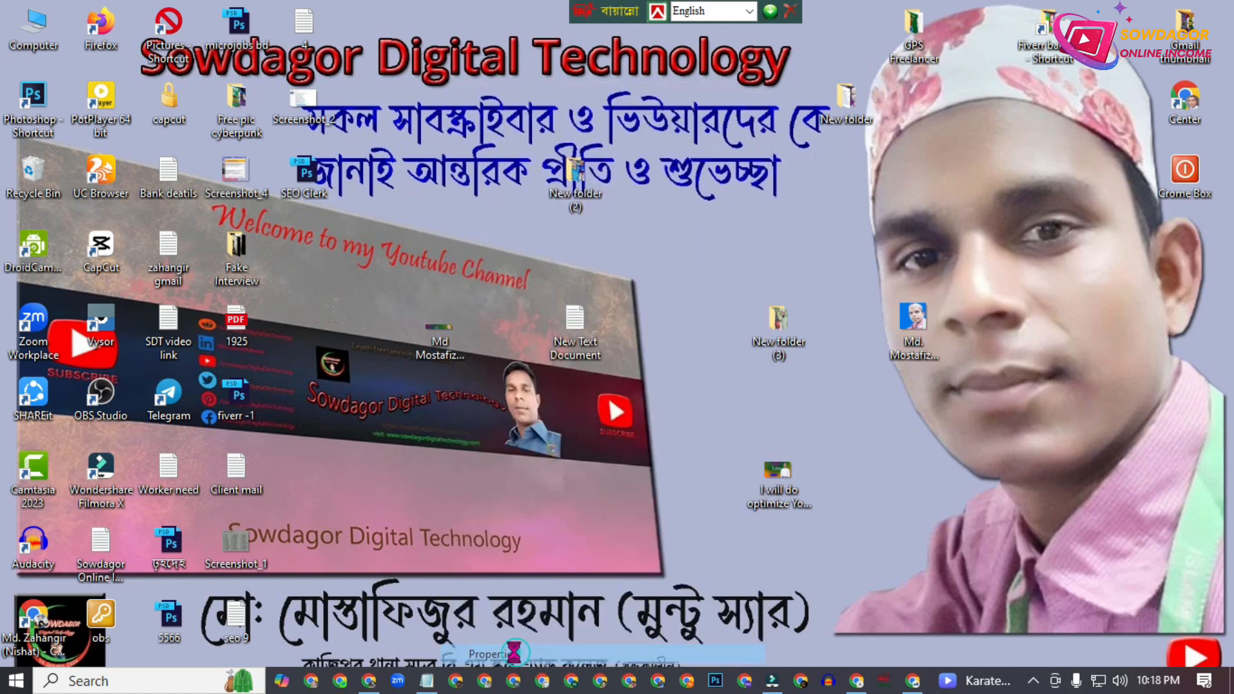
click(566, 244)
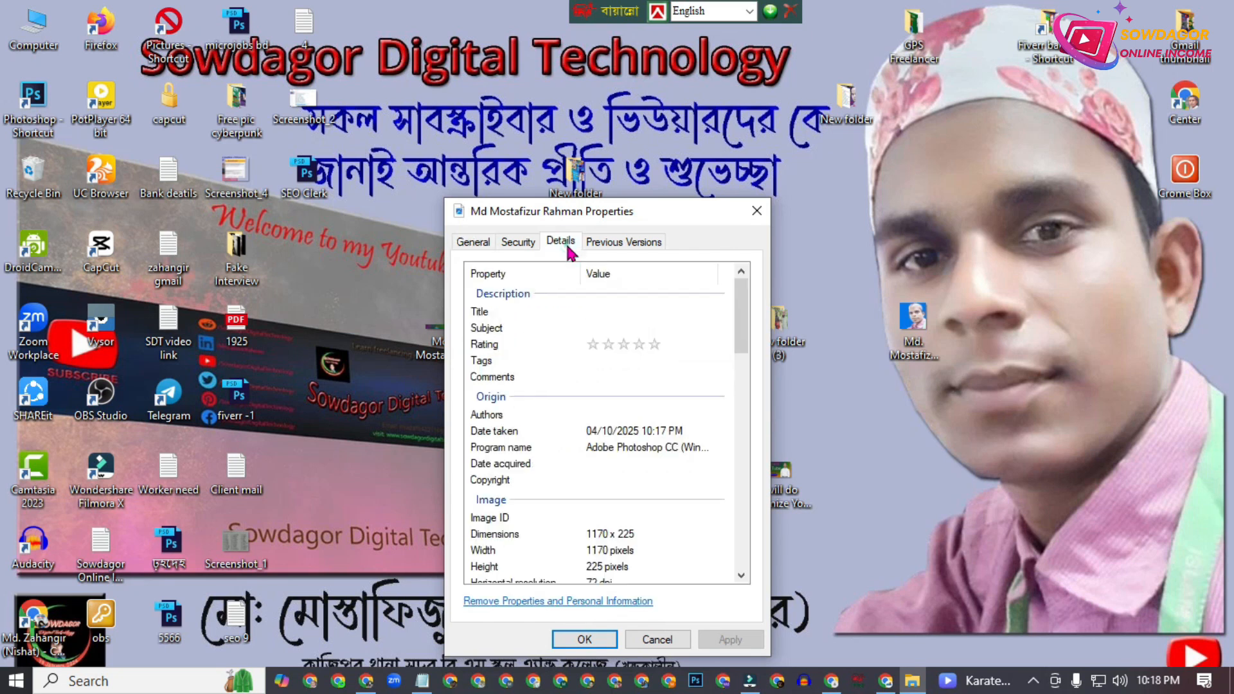
drag(633, 219, 574, 127)
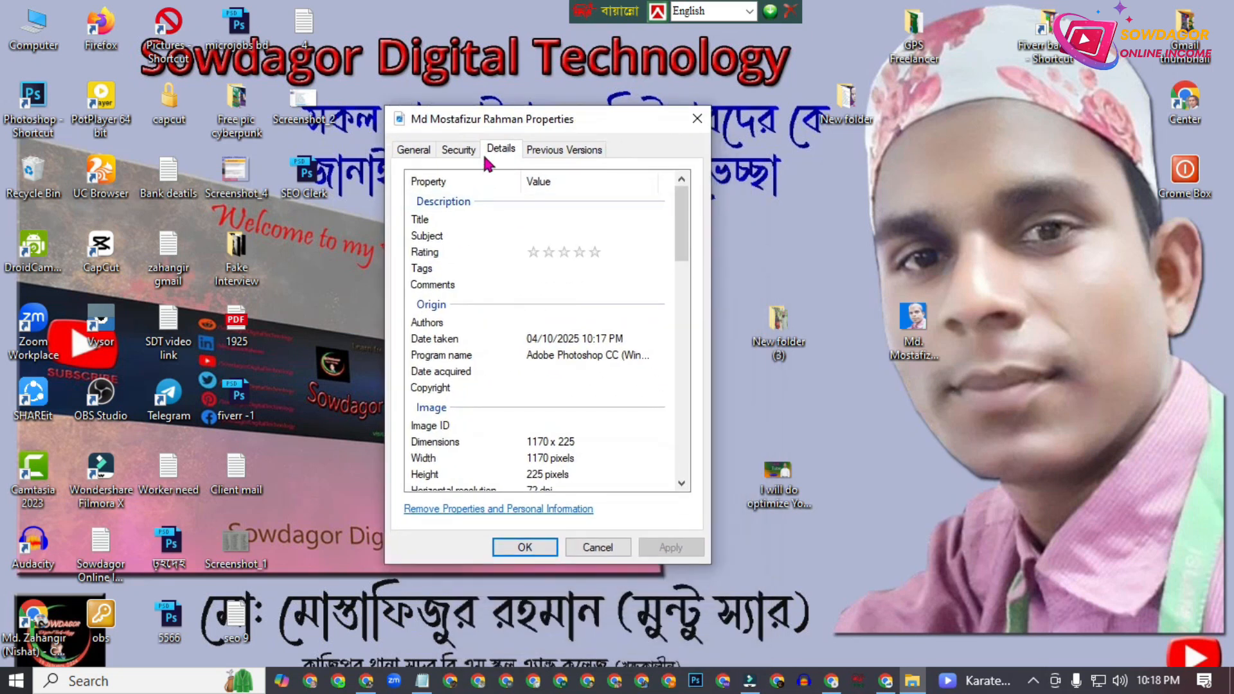
Fill in the banner file's Title property with the account owner's copied full name.
click(612, 220)
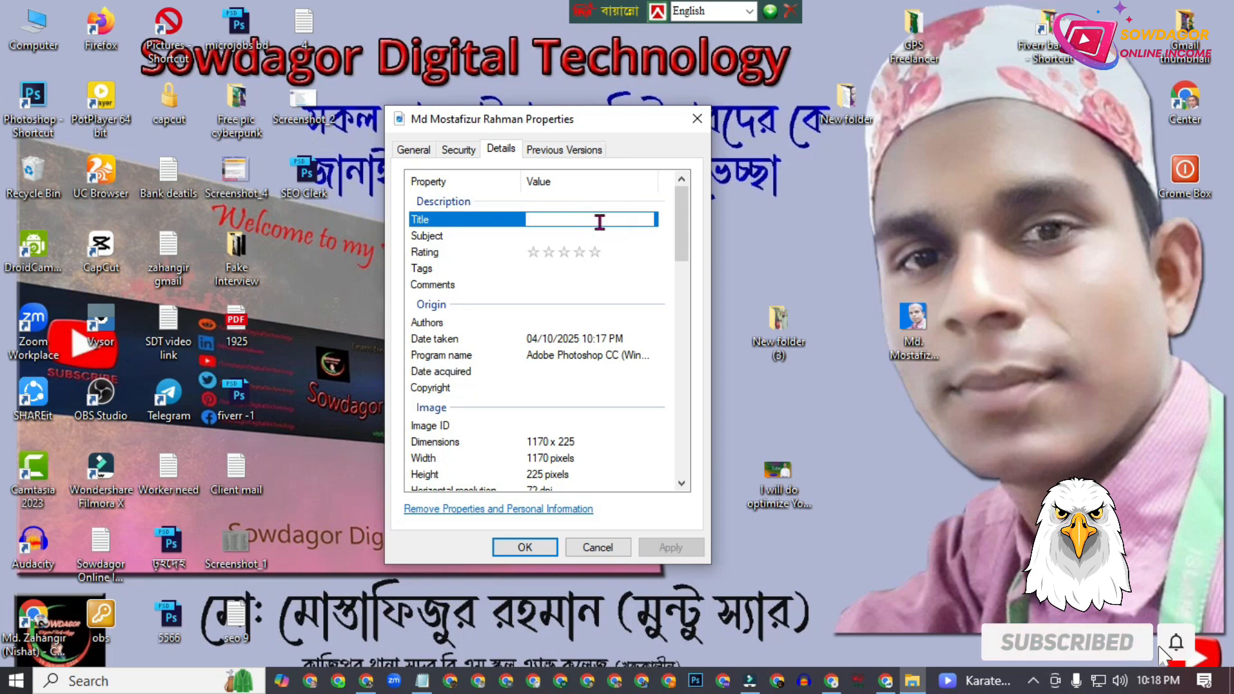
right_click(601, 225)
click(642, 299)
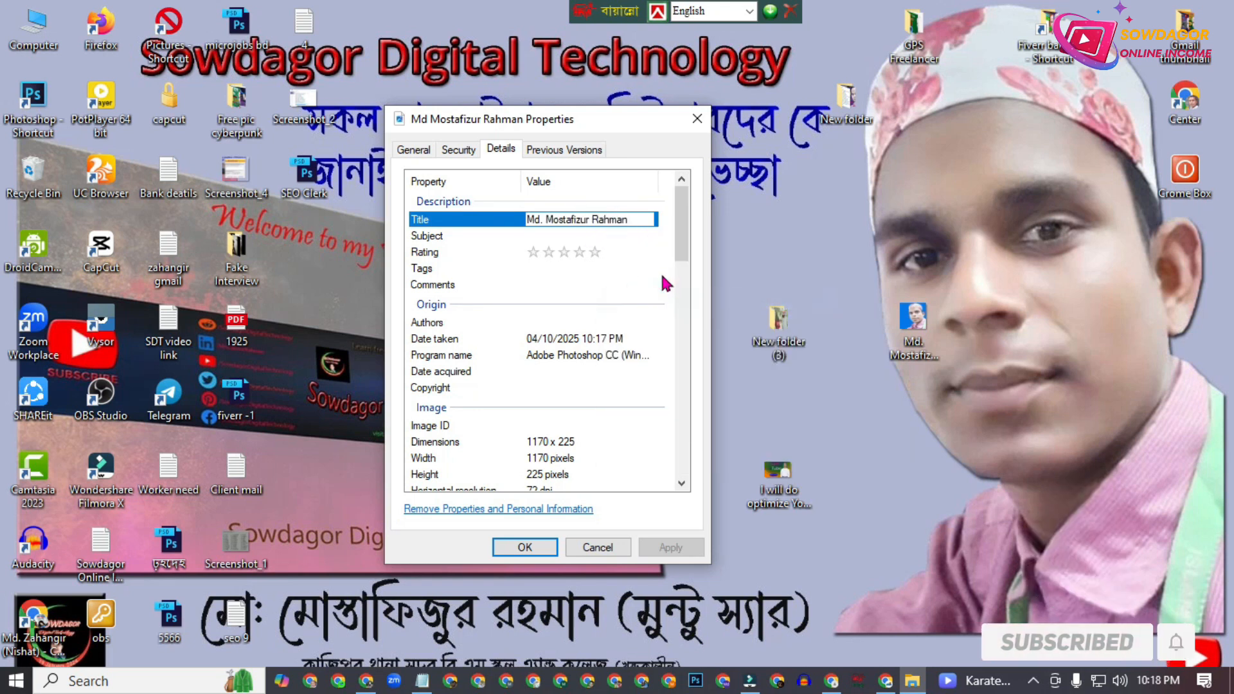
Fill in the banner file's Subject property with the copied full name and try to give it a five-star rating.
click(580, 236)
right_click(581, 236)
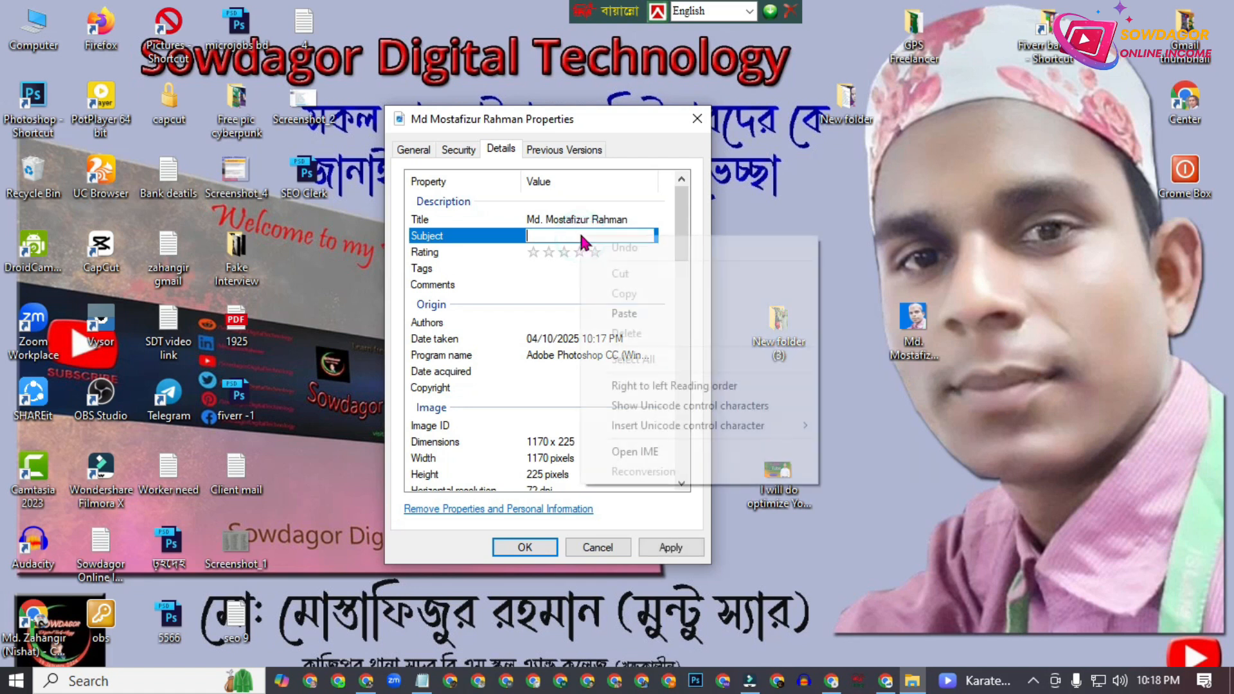
click(637, 313)
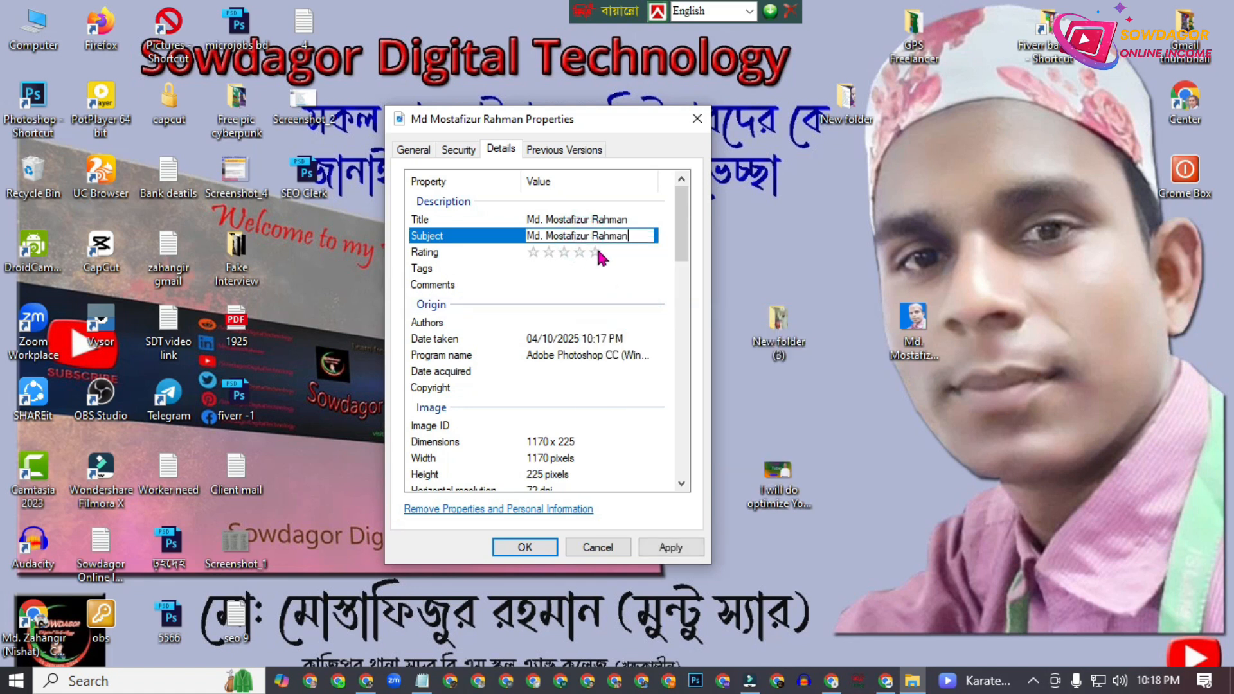
click(596, 253)
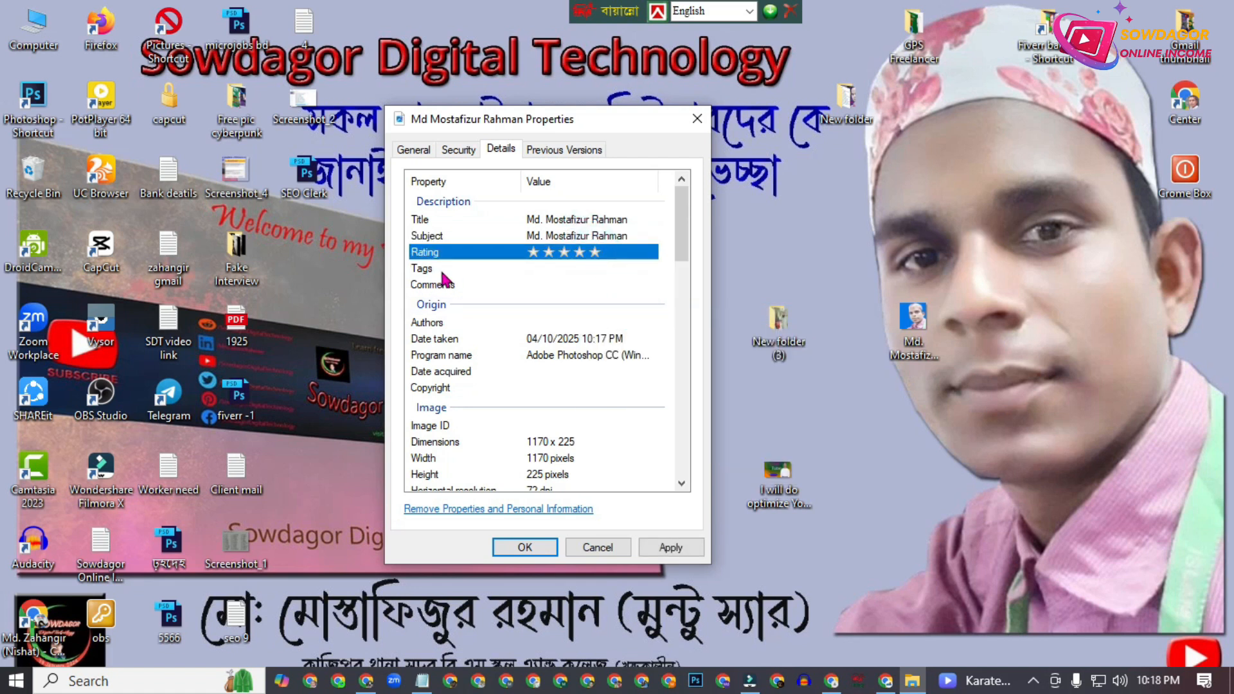
Fill in the Tags property with the six keywords from YOUTUBE VIDEO SEO to VIDEO SEO, copied from the seo 9 Notepad file.
click(591, 268)
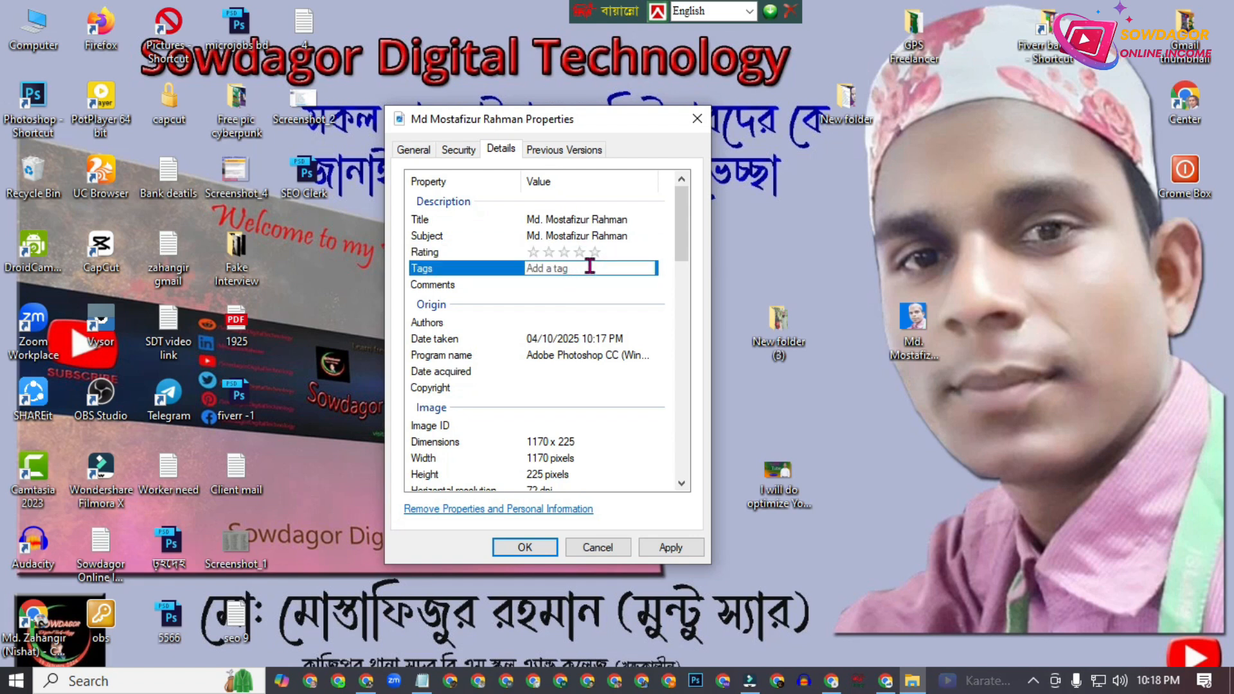
click(423, 680)
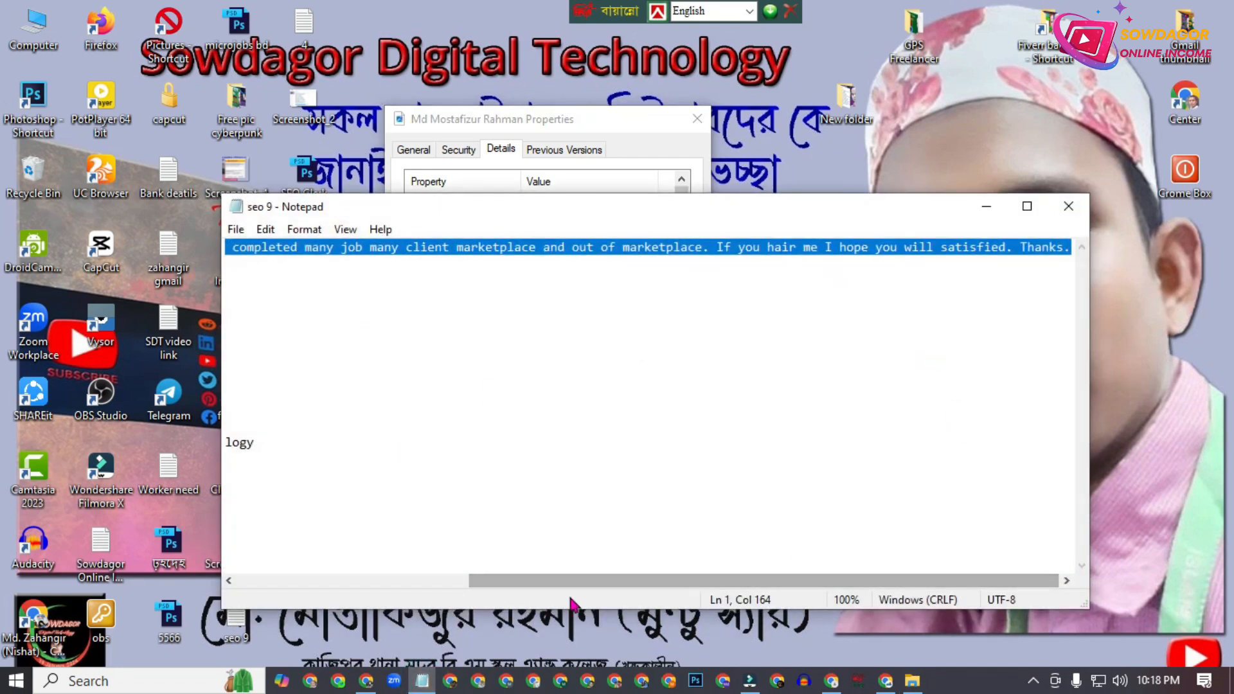
drag(639, 582, 317, 588)
drag(225, 312, 297, 393)
right_click(295, 349)
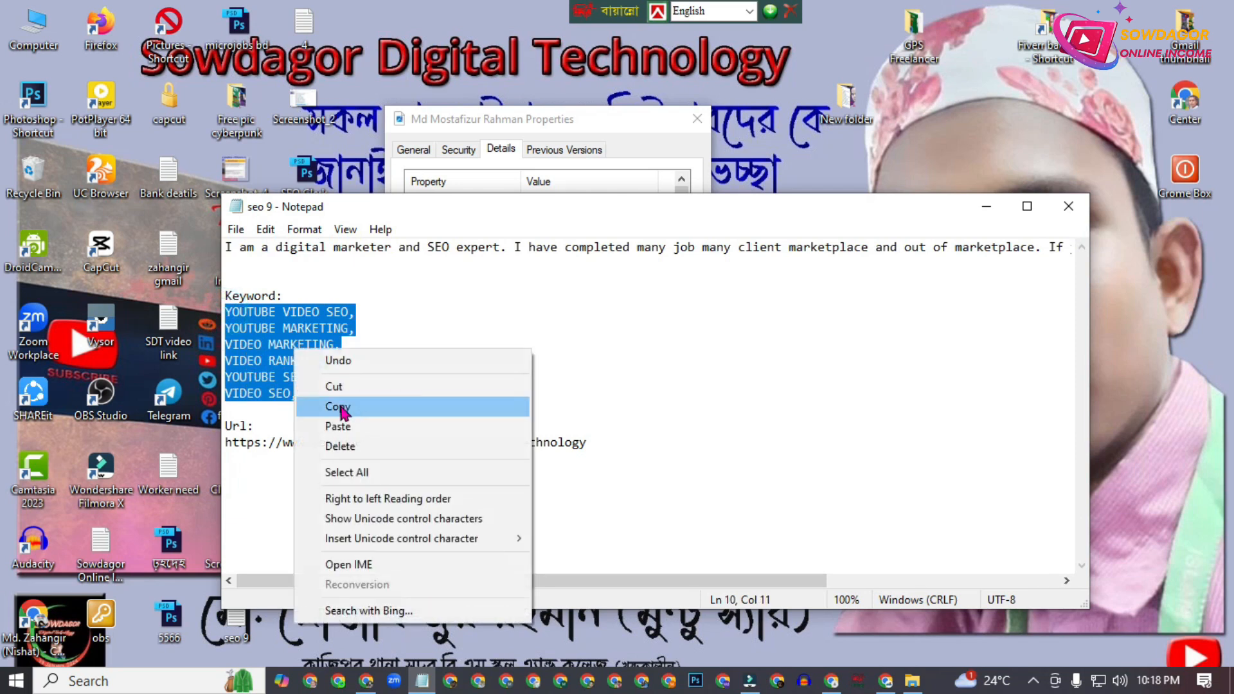
click(340, 407)
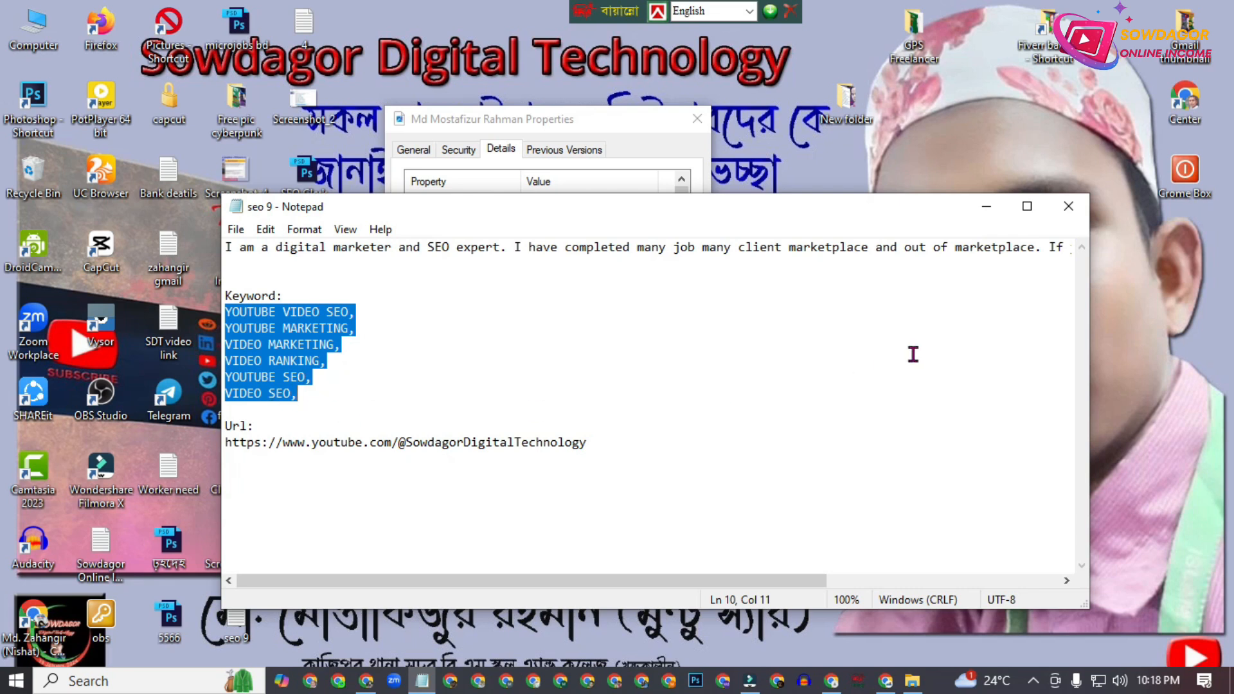
click(985, 207)
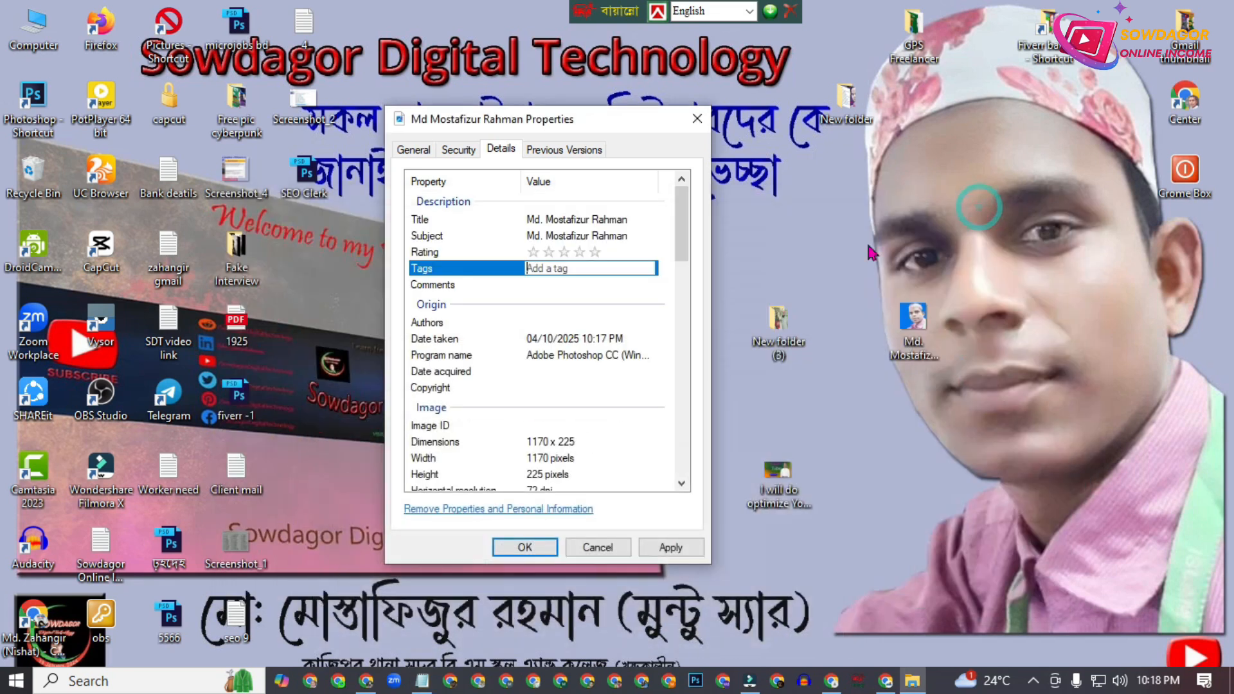
right_click(580, 273)
click(628, 348)
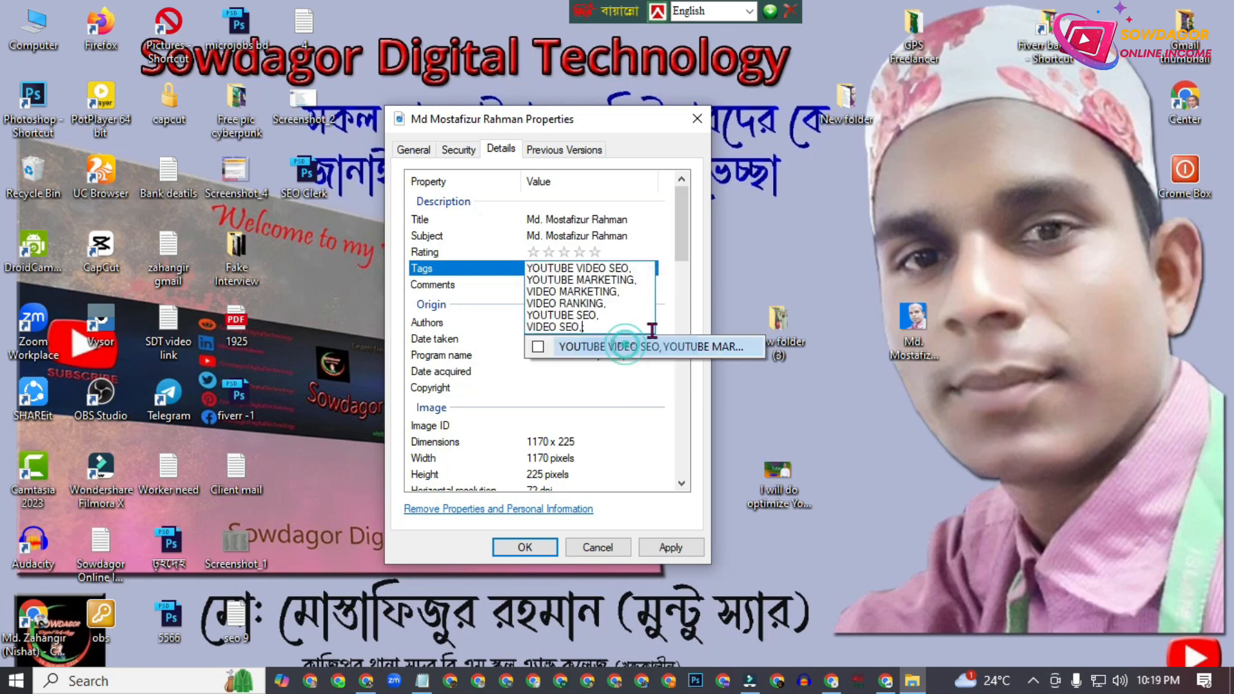
Fill in the Comments property with the "I am a digital marketer and SEO expert" description copied from the seo 9 Notepad file.
drag(683, 233, 684, 248)
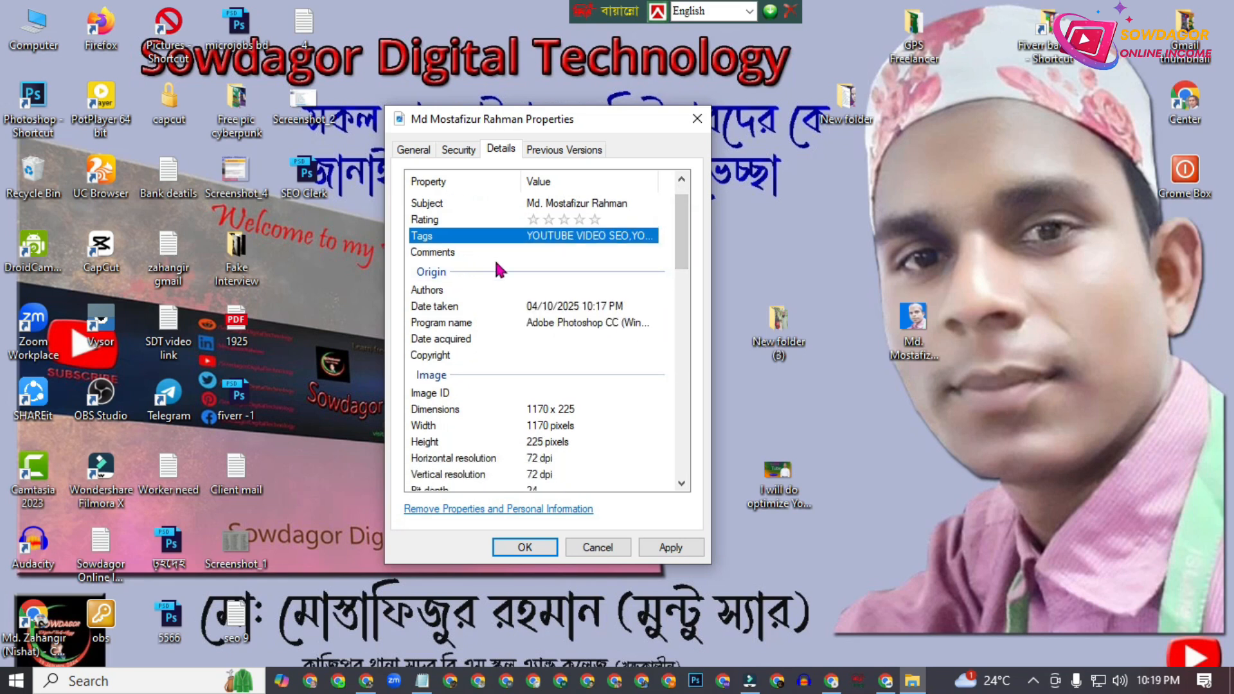
click(603, 250)
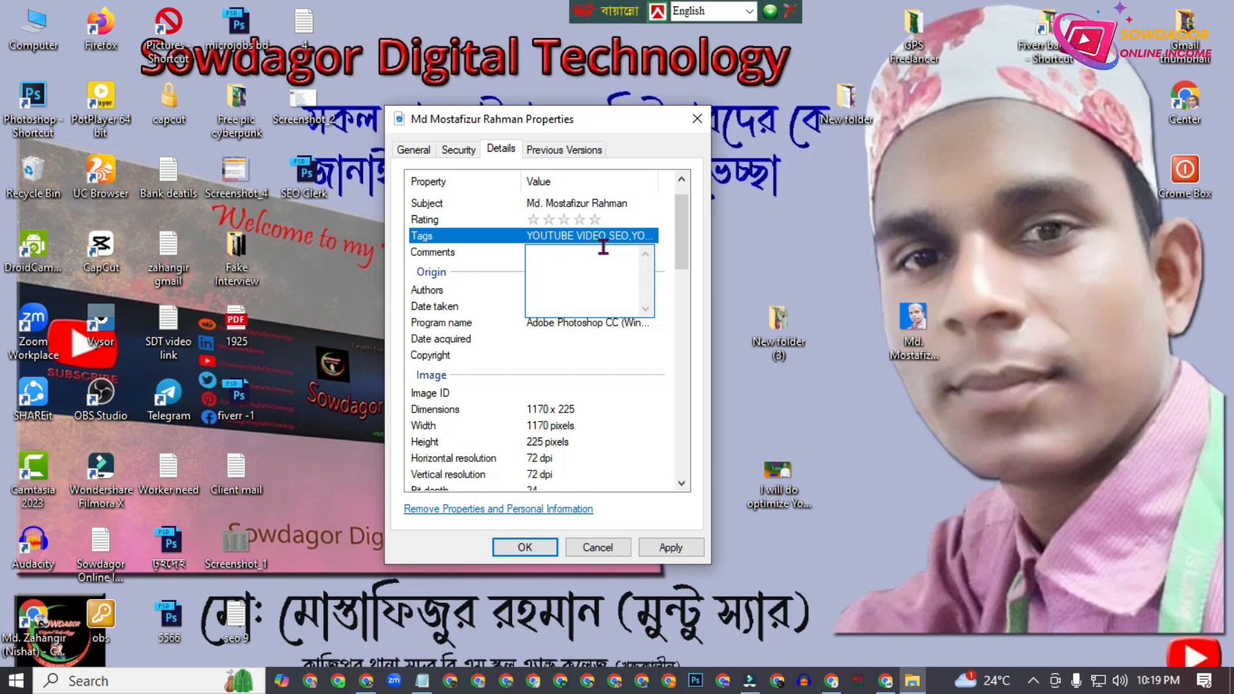
click(423, 681)
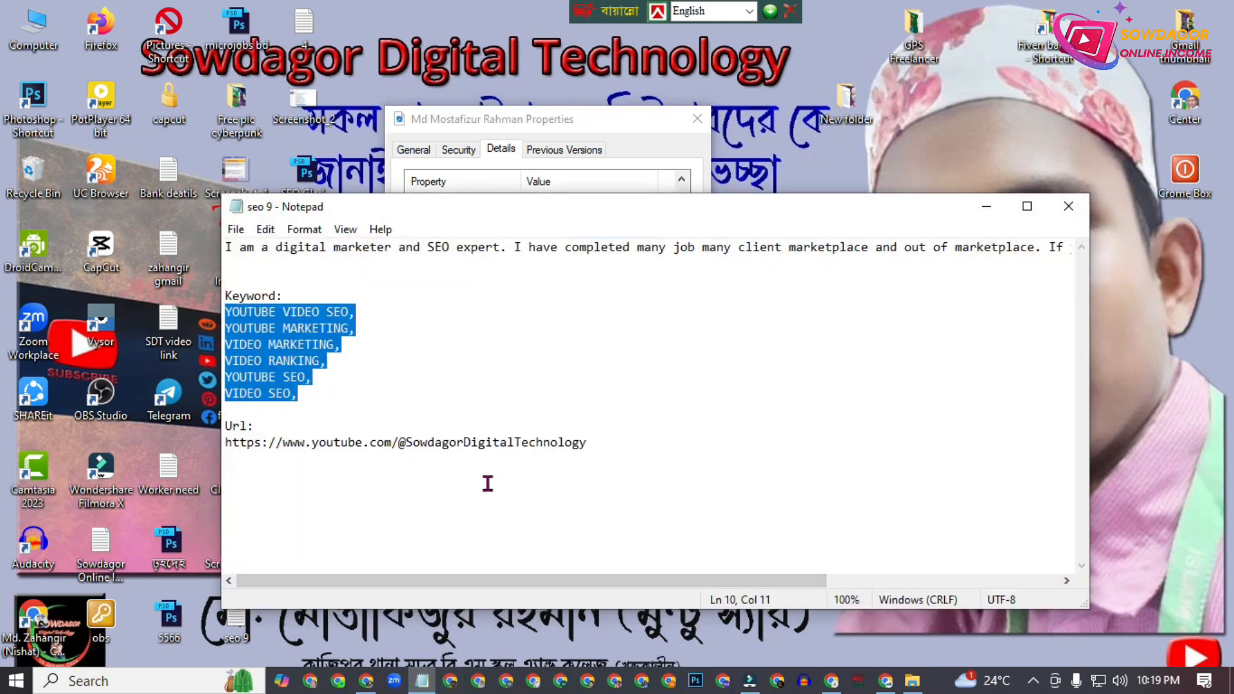
drag(225, 248, 1050, 260)
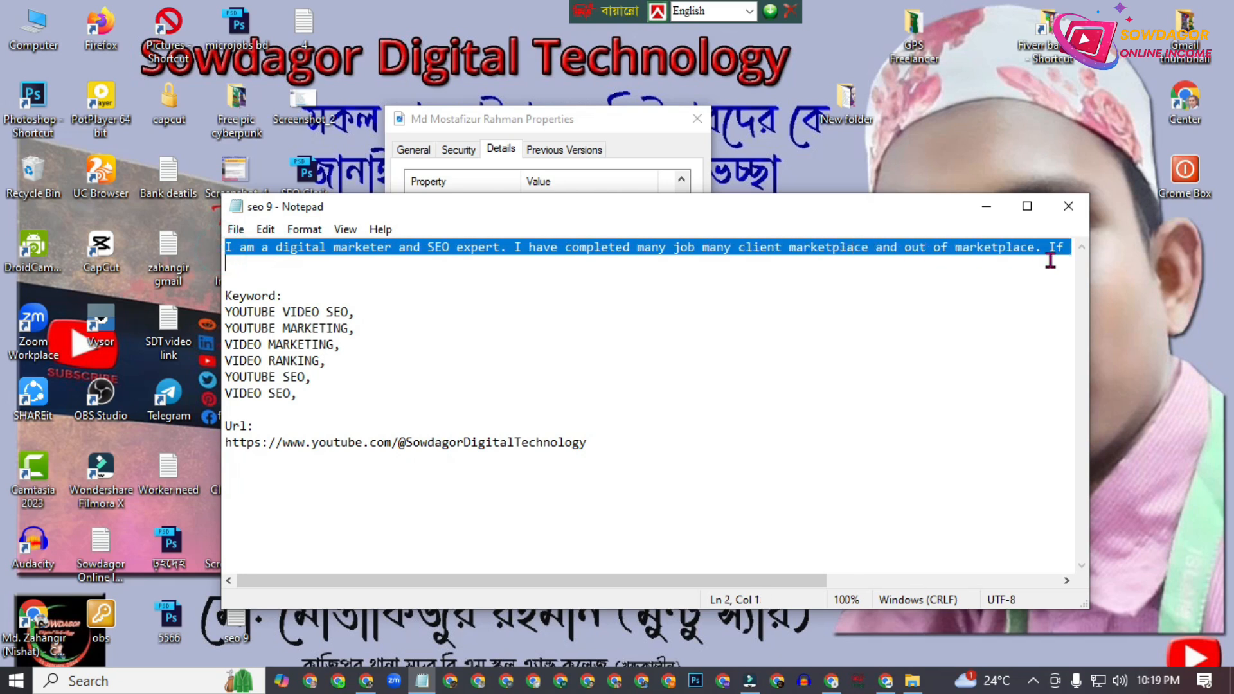
right_click(1025, 240)
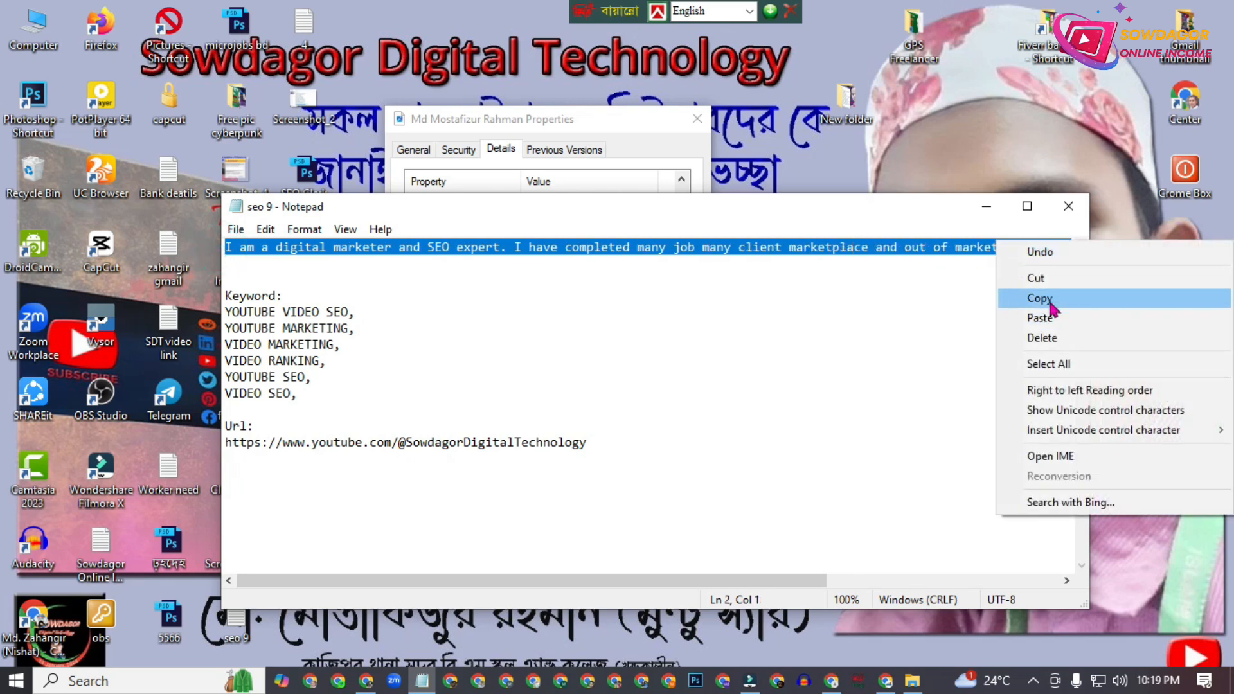
click(1048, 298)
click(989, 207)
right_click(592, 282)
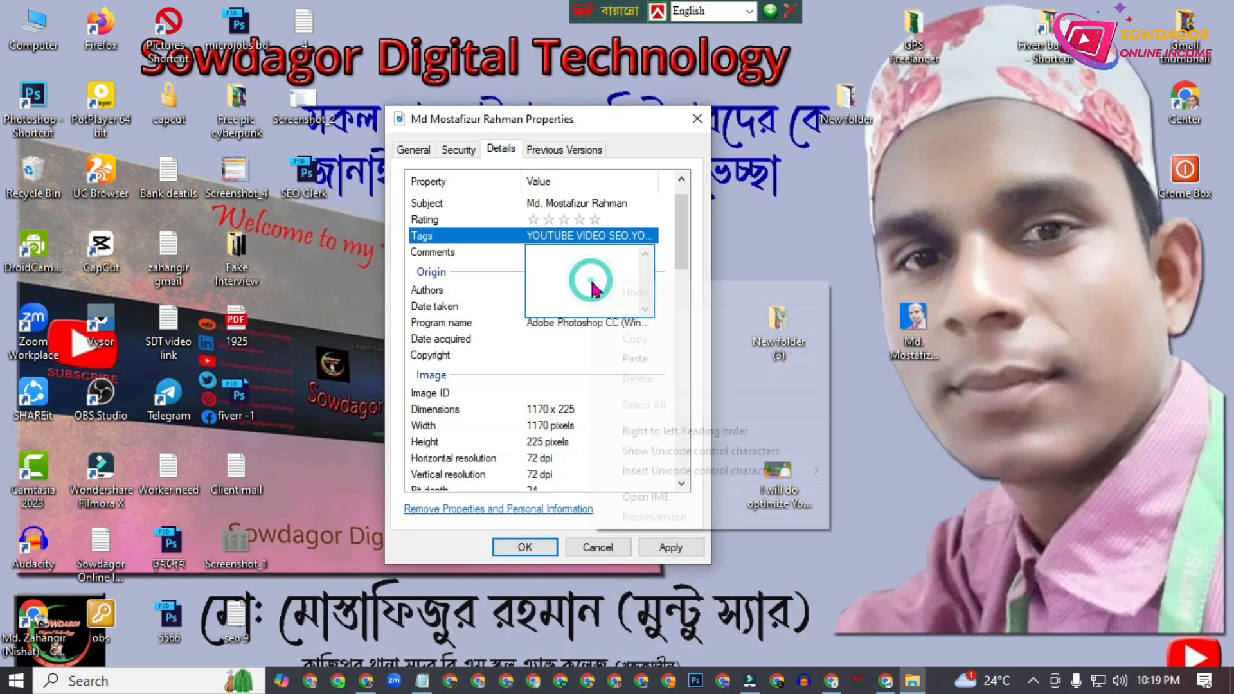
click(619, 359)
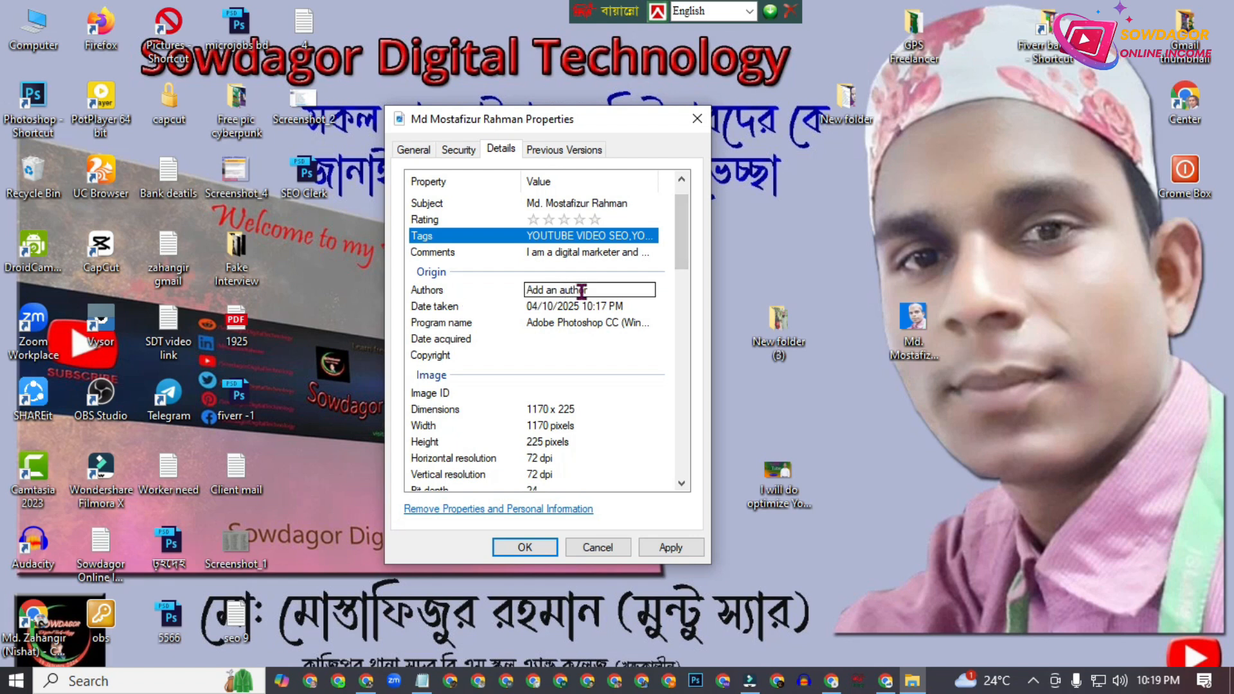
Enter the account owner's full name as author, set Date acquired to April 10, 2025, and apply the banner file's properties.
click(582, 291)
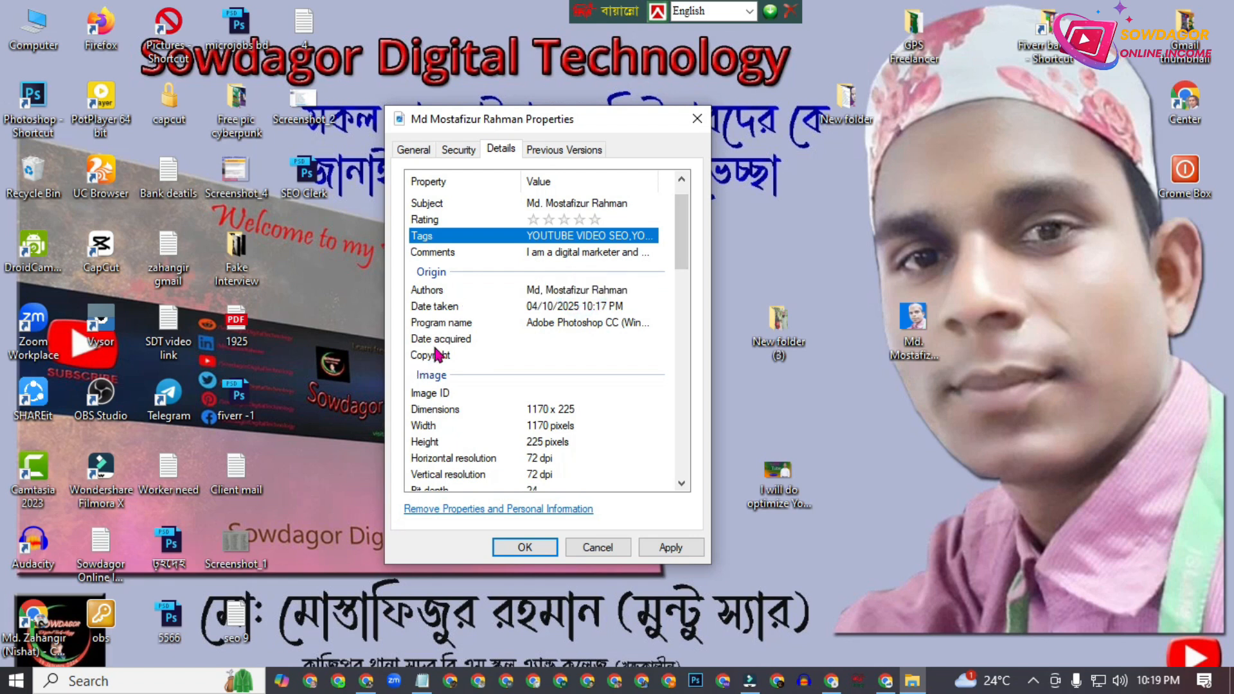
click(644, 344)
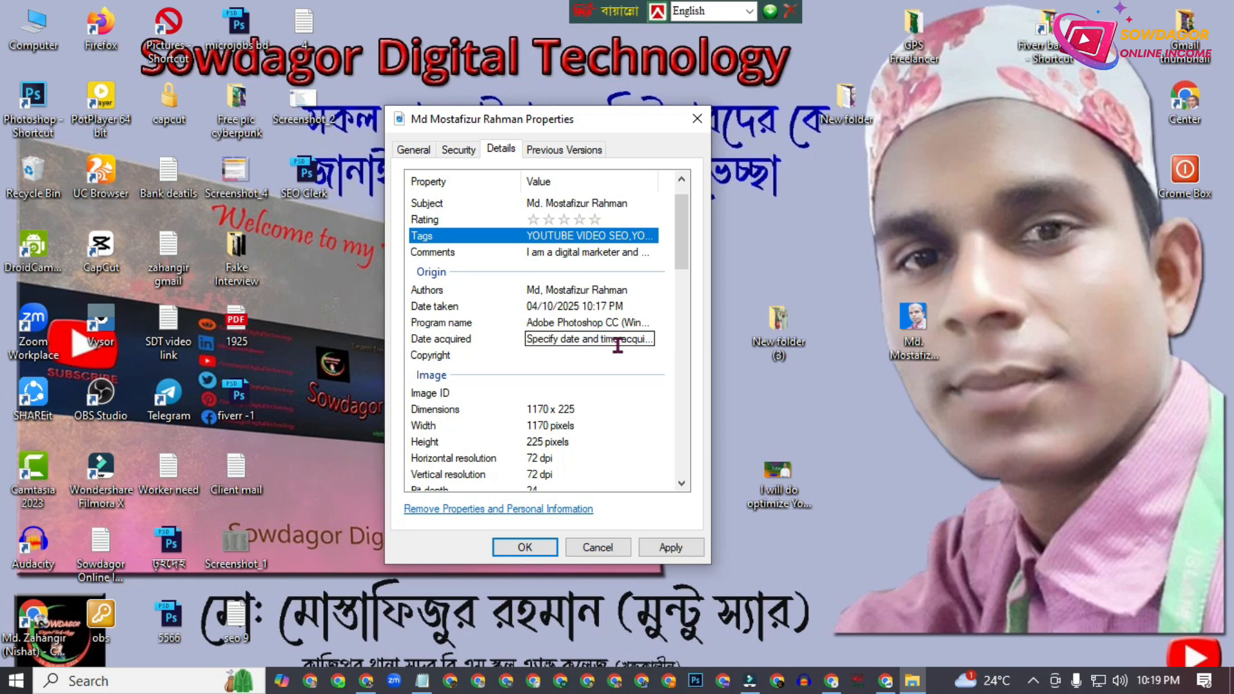
click(618, 342)
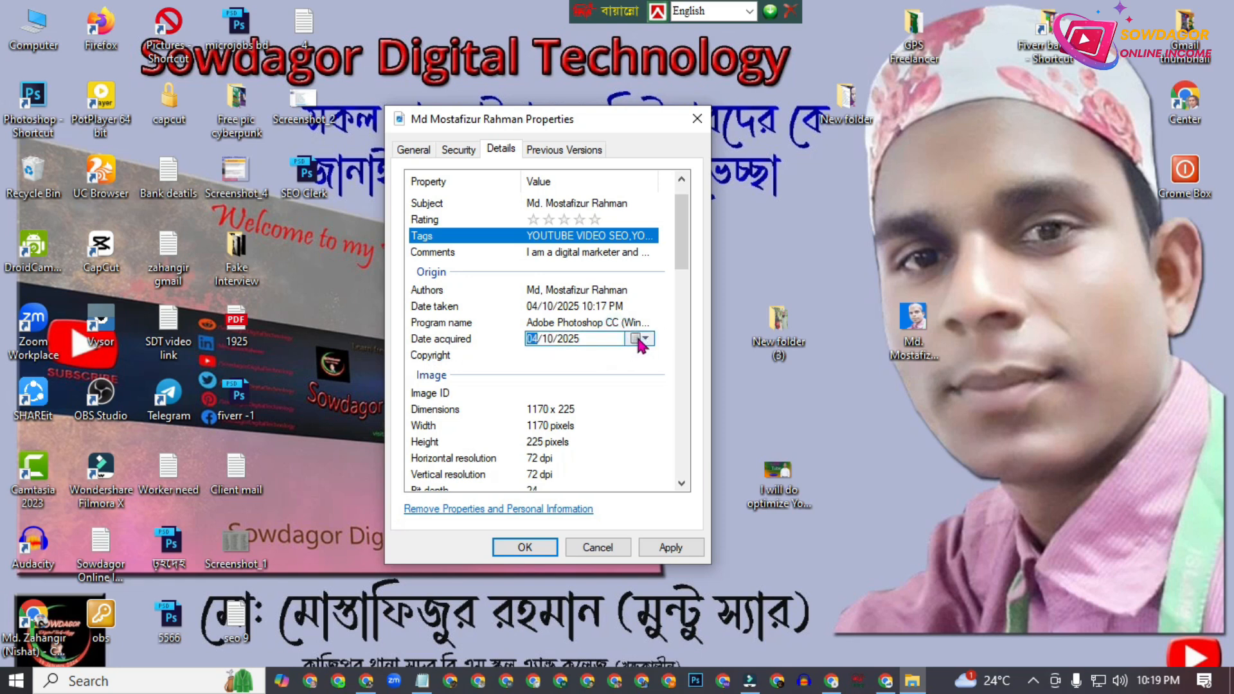
click(649, 342)
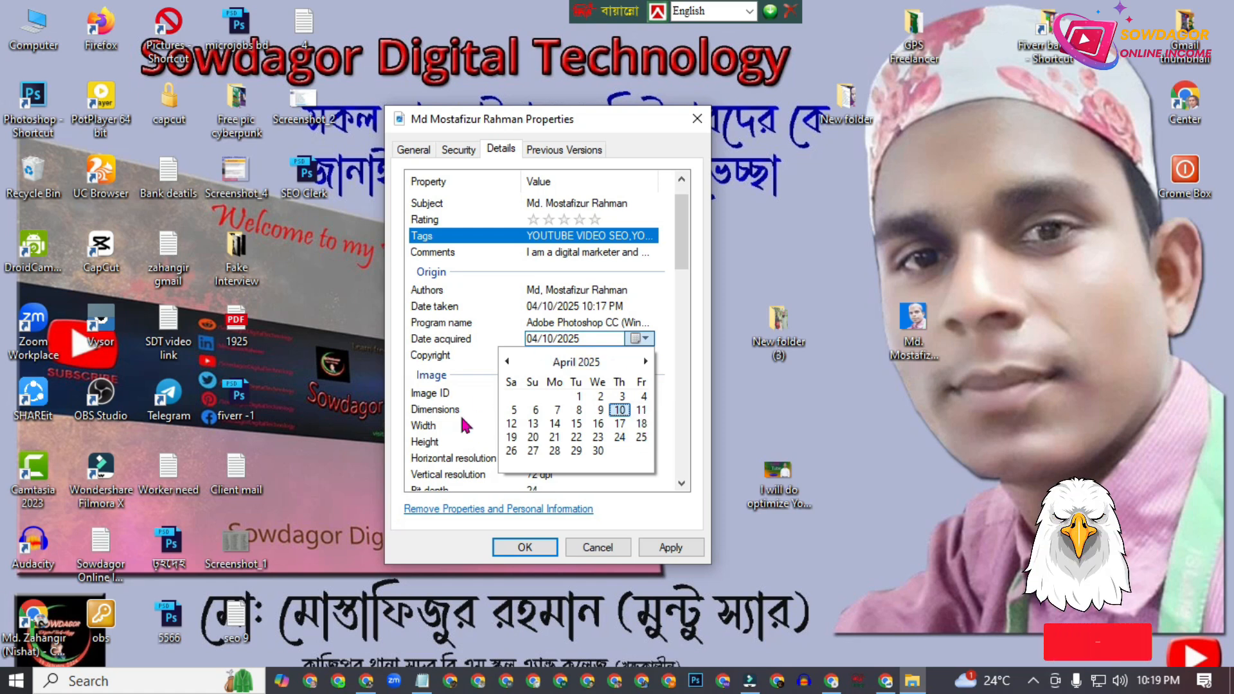
click(619, 415)
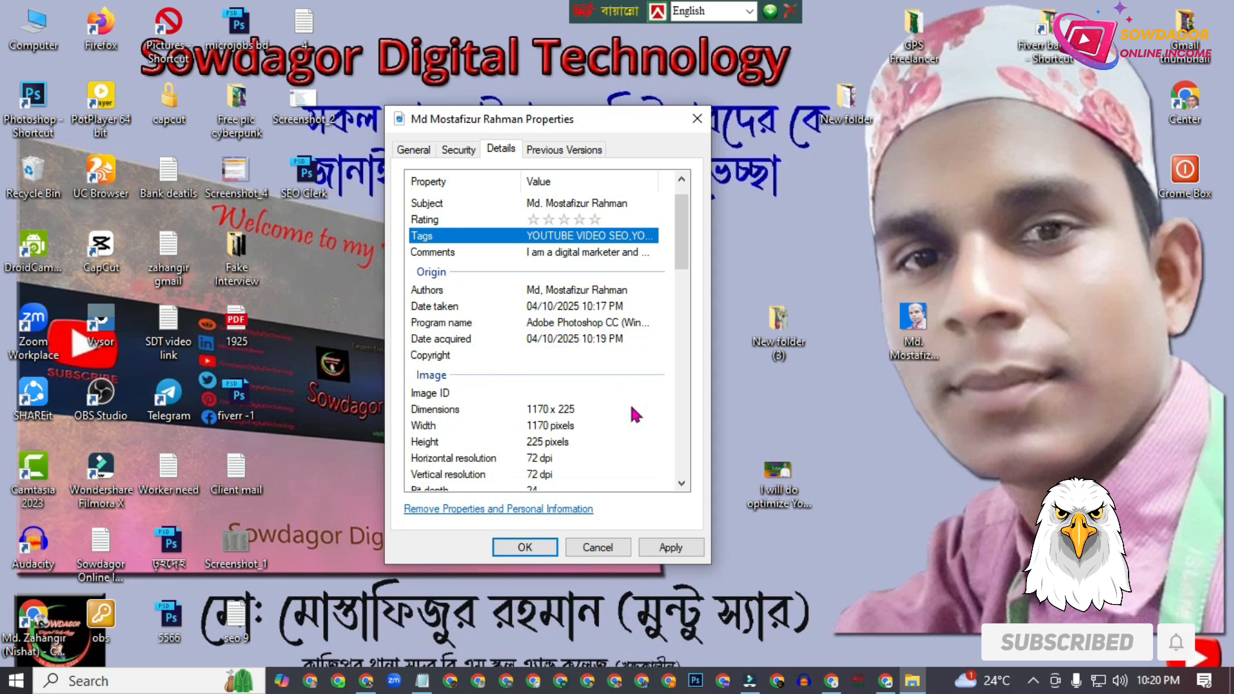
click(675, 550)
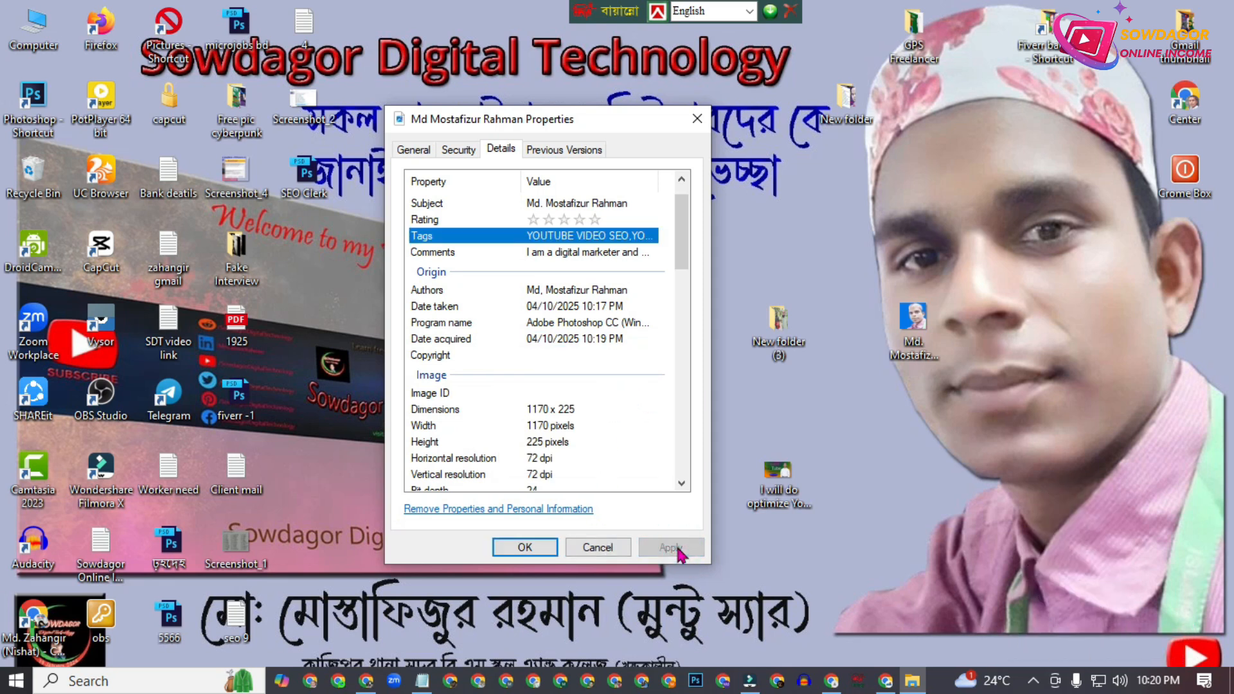
click(526, 547)
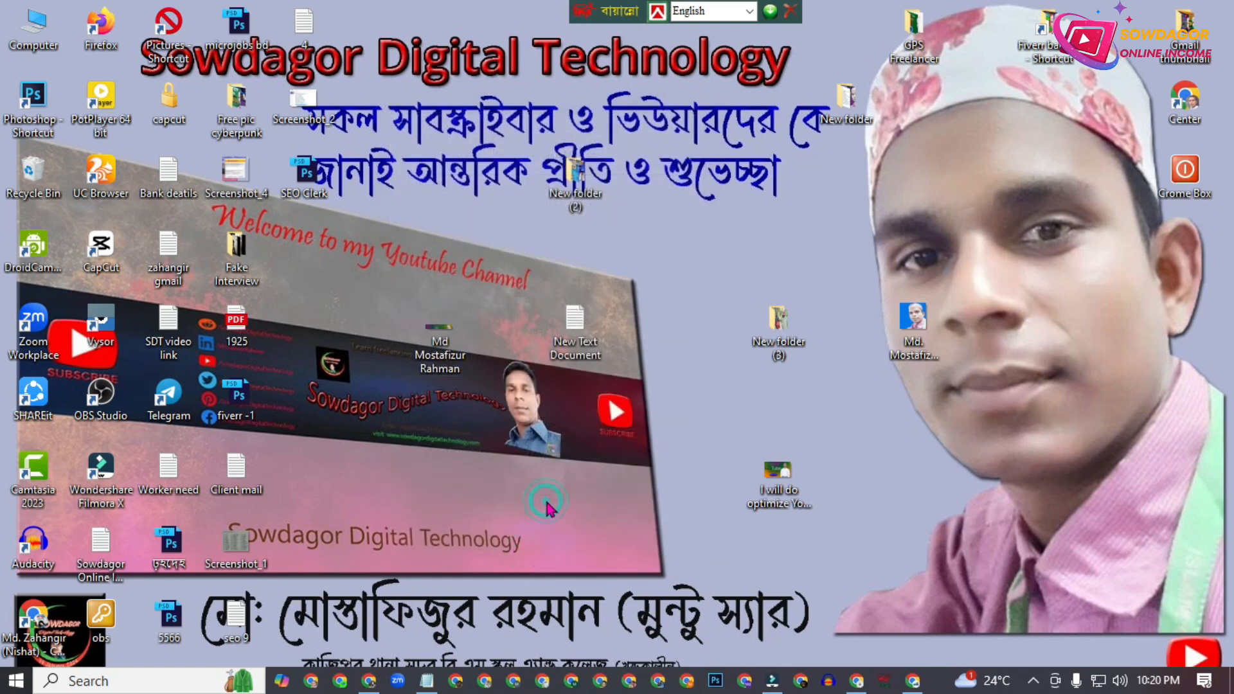
Refresh the desktop and open the renamed banner image for preview.
right_click(543, 515)
click(582, 352)
double_click(443, 342)
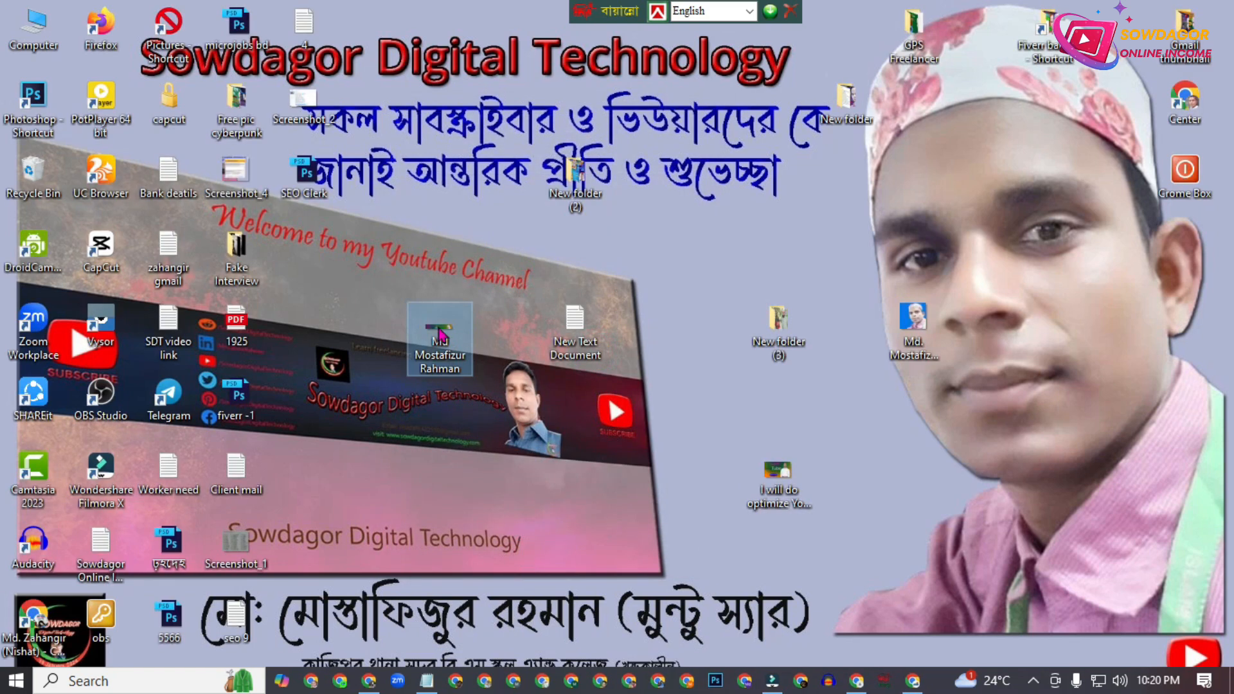